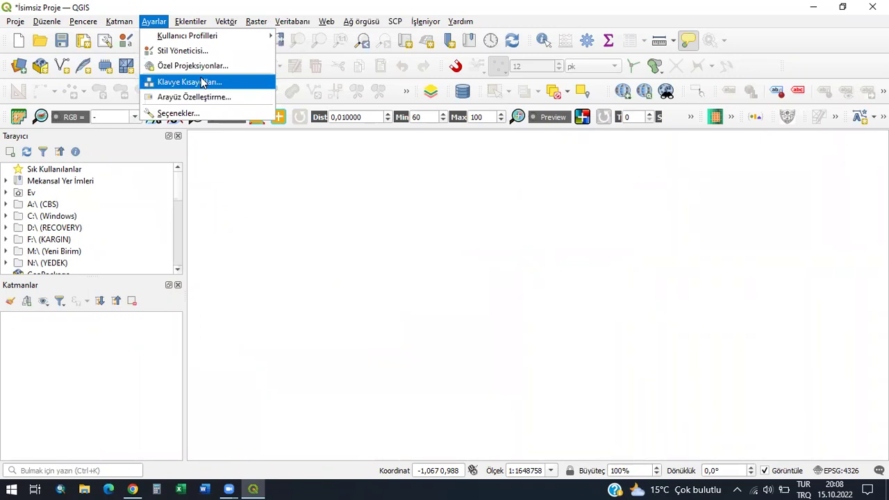
# Step: Open the plugin manager, look through all available plugins and search them for "SCP"
pyautogui.moveTo(190, 21)
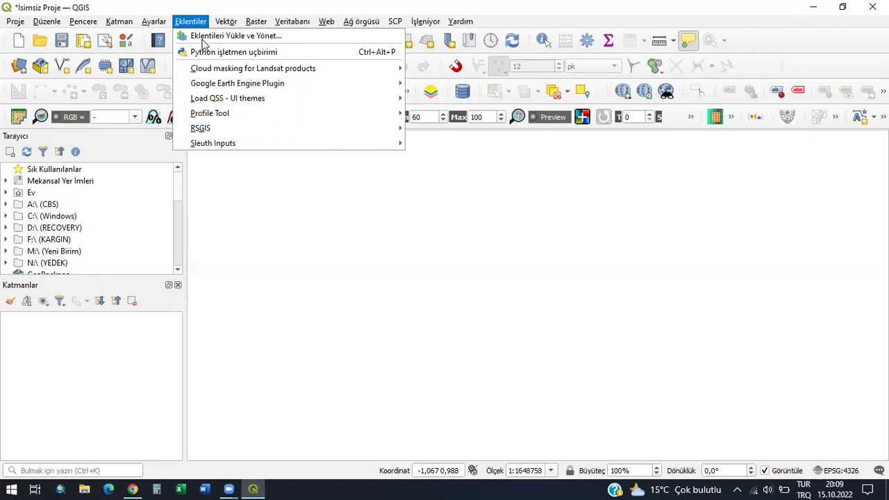
pyautogui.click(211, 44)
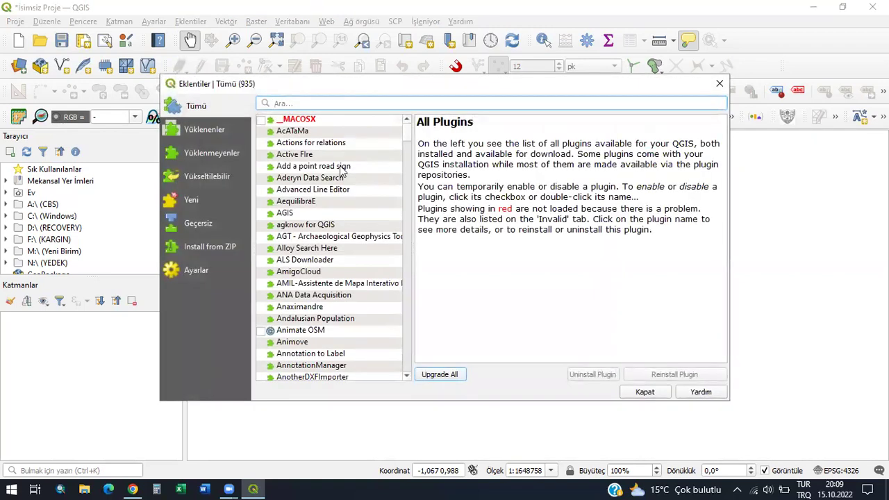
pyautogui.scroll(-15, 338, 189)
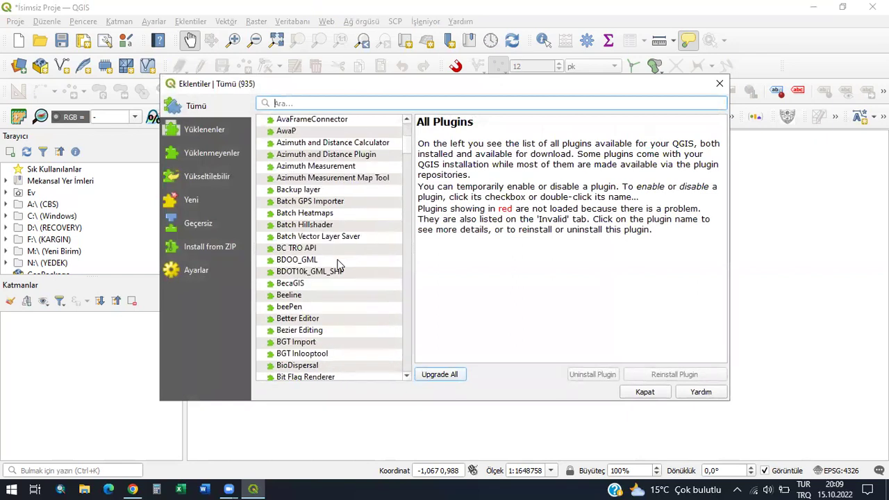
pyautogui.scroll(-8, 337, 266)
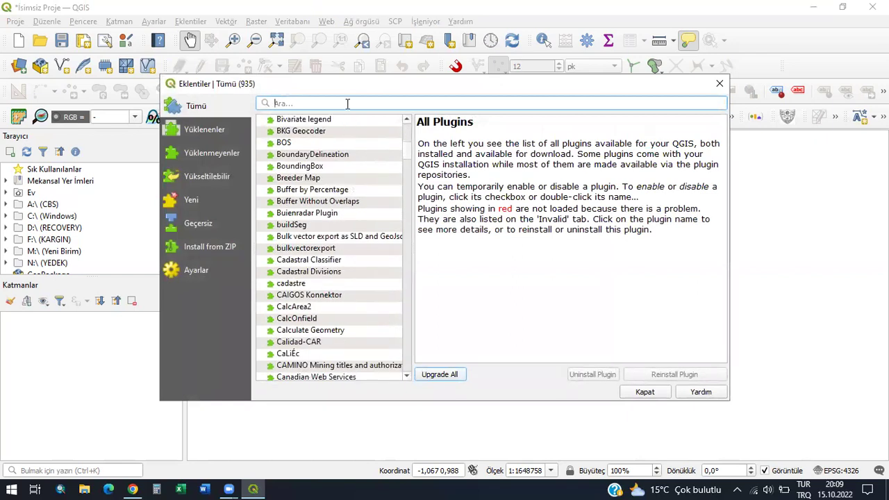
pyautogui.write('SCP')
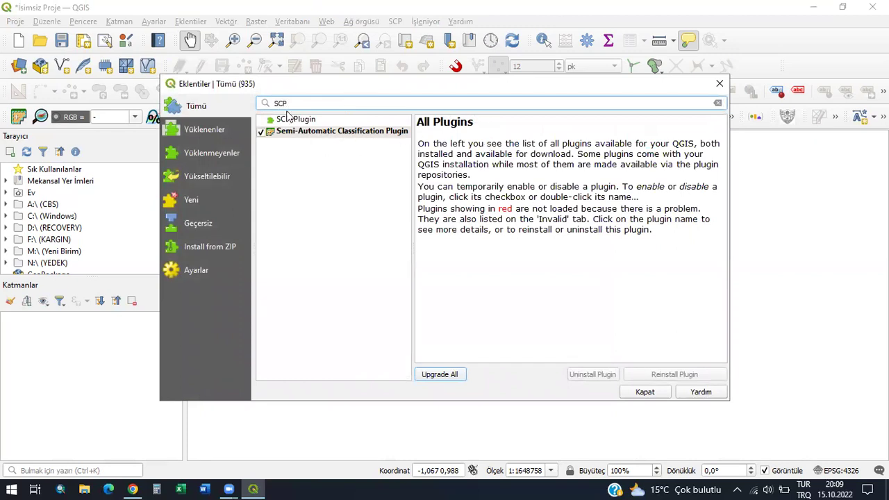
# Step: Search the plugins for "KML", view the details of the GEOSYS Plugin and Easy Processing Tool, and close the plugin manager
pyautogui.doubleClick(323, 100)
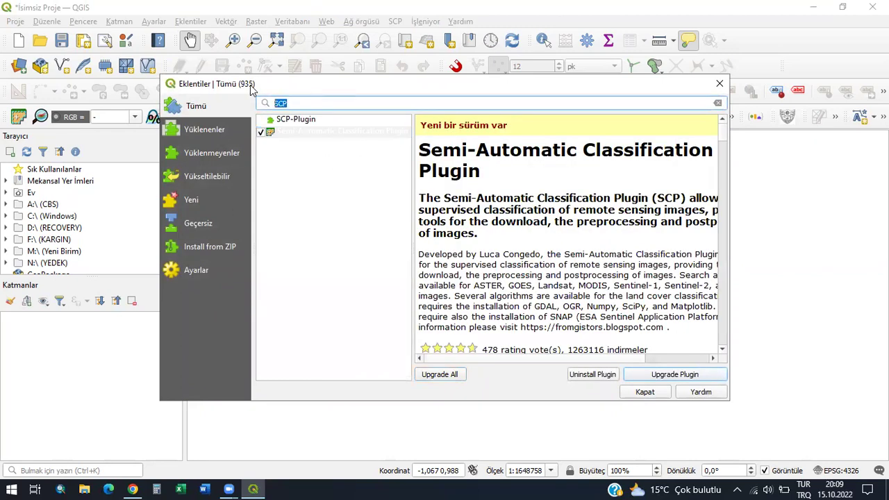
pyautogui.press('BackSpace')
pyautogui.write('KML')
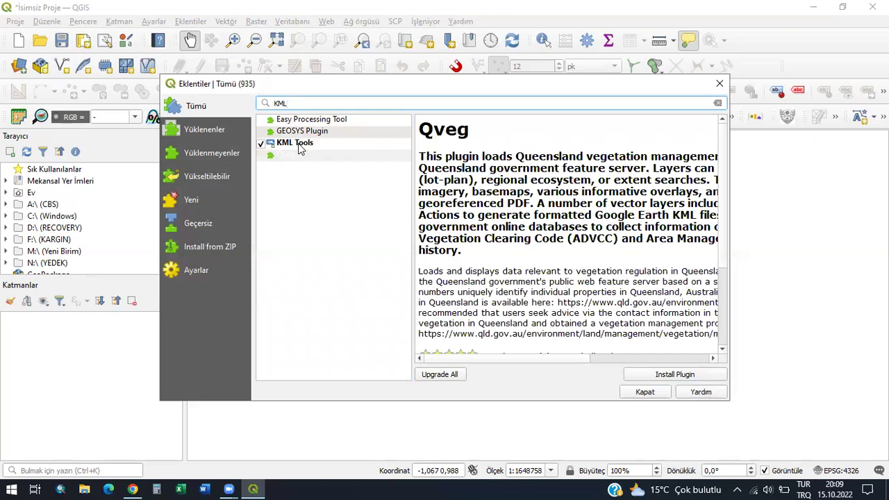
pyautogui.click(300, 147)
pyautogui.click(309, 131)
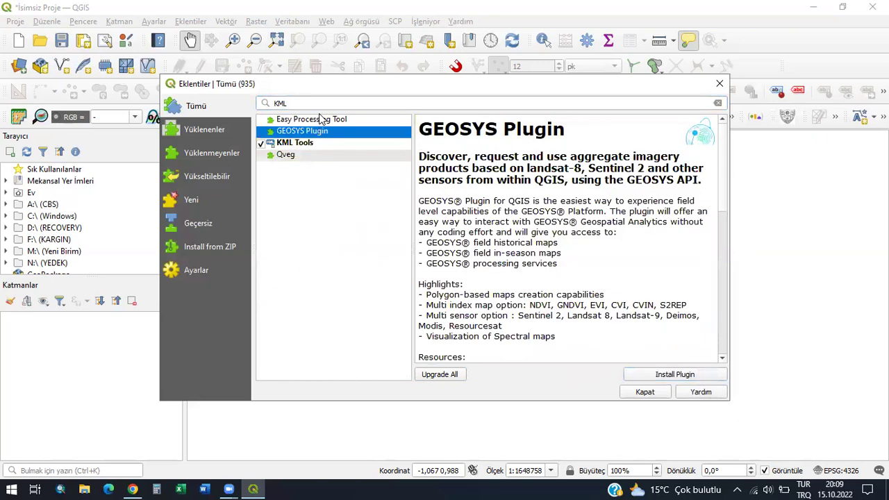
pyautogui.click(321, 120)
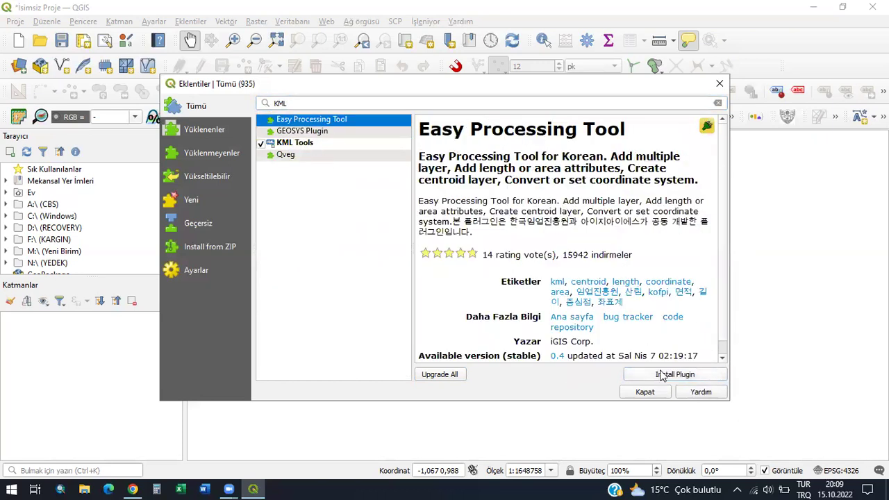
pyautogui.click(718, 103)
pyautogui.click(719, 84)
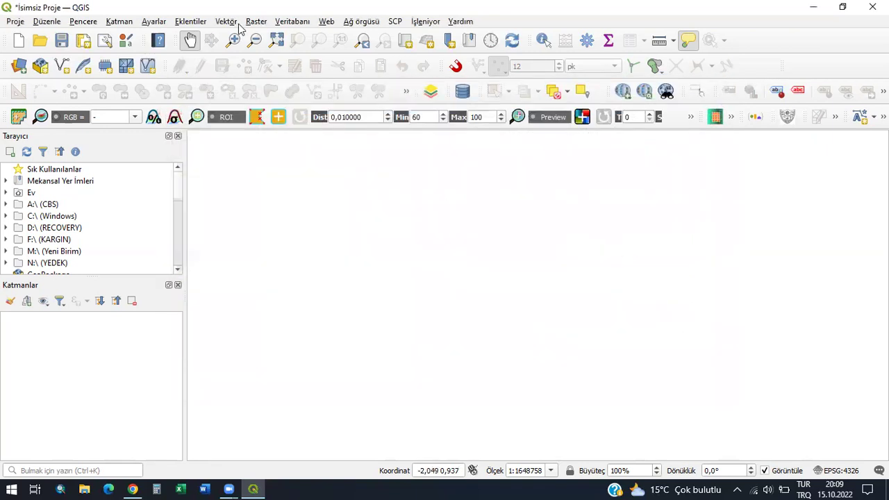
# Step: Review the available vector, raster and database tools, including geoprocessing, research, data management, raster extraction and conversion
pyautogui.click(230, 21)
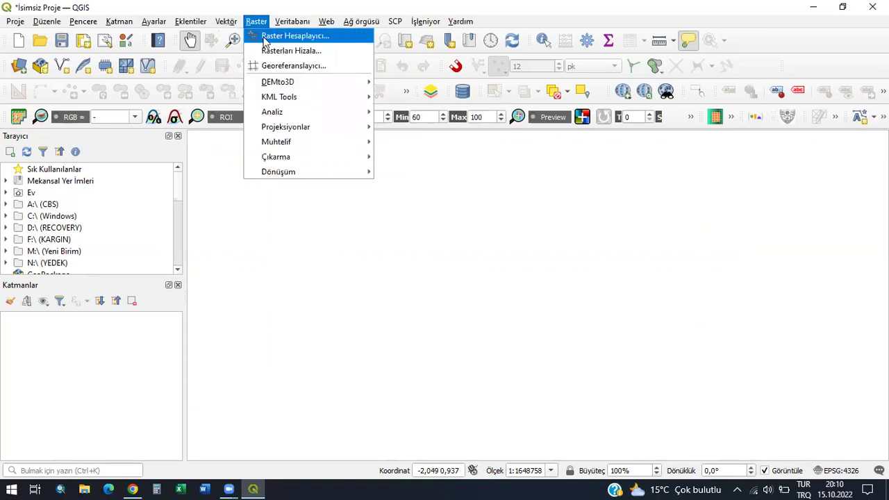
pyautogui.moveTo(273, 84)
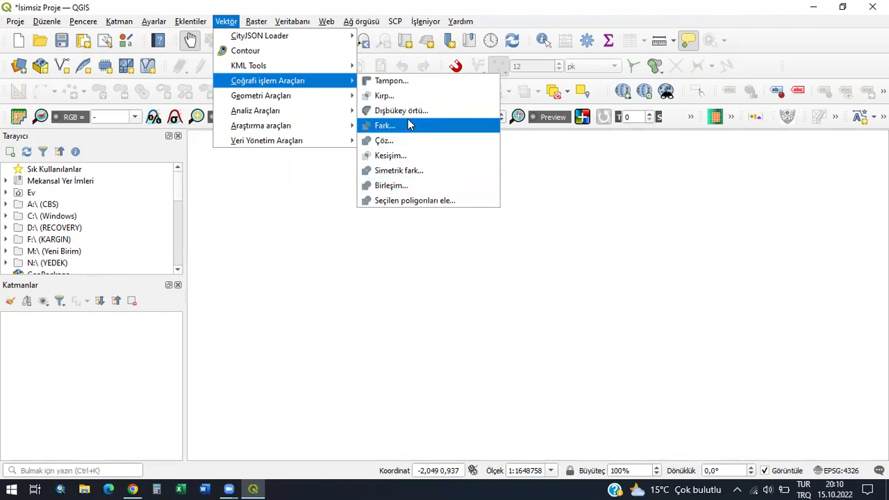
pyautogui.moveTo(318, 101)
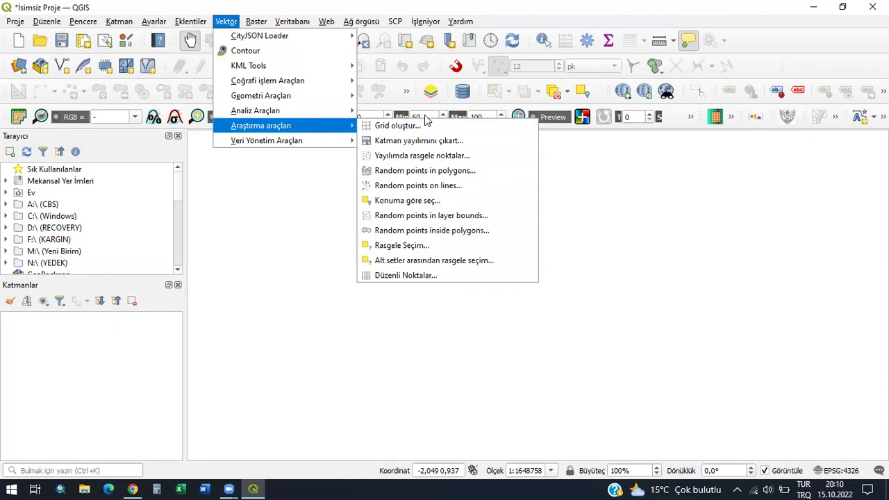
pyautogui.moveTo(310, 143)
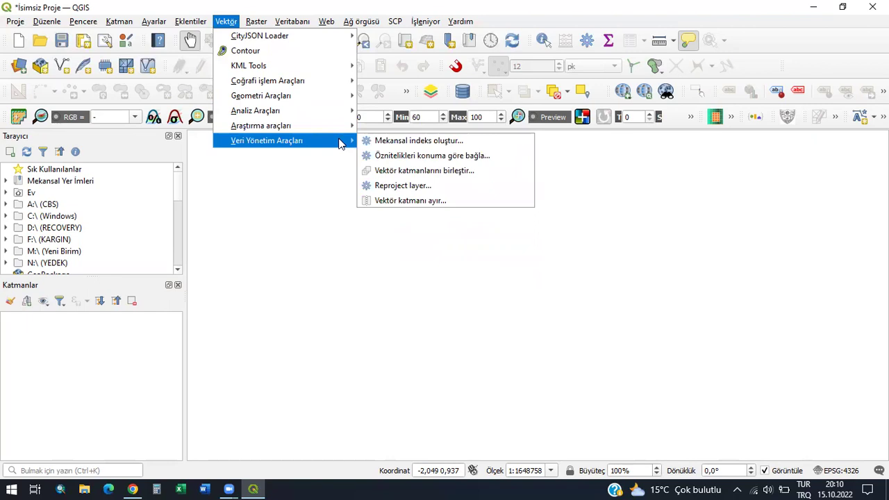
pyautogui.click(264, 27)
pyautogui.click(265, 27)
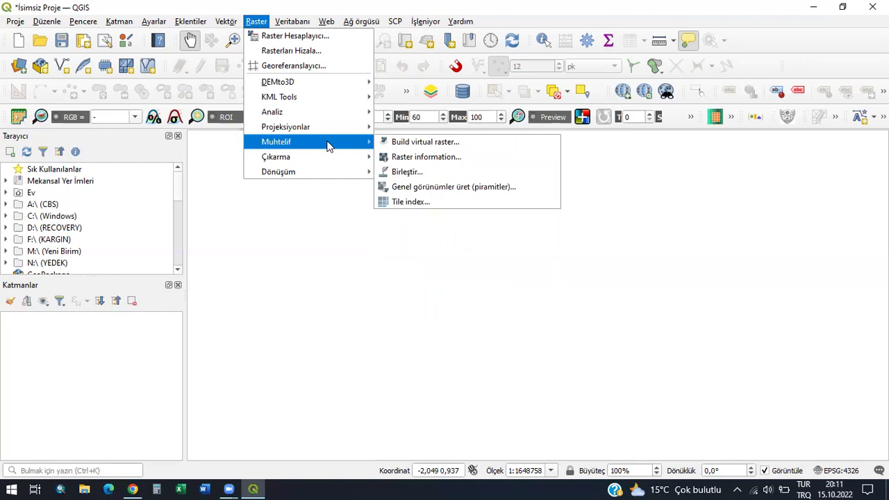
pyautogui.moveTo(334, 163)
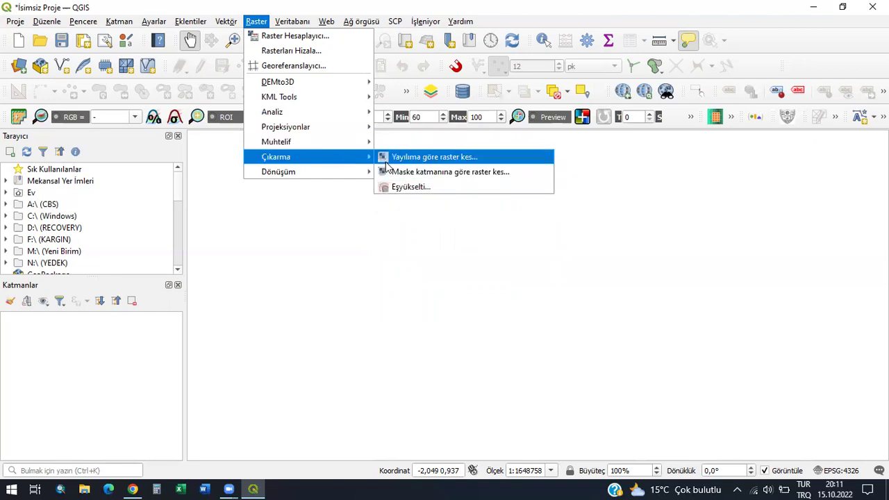
pyautogui.moveTo(360, 175)
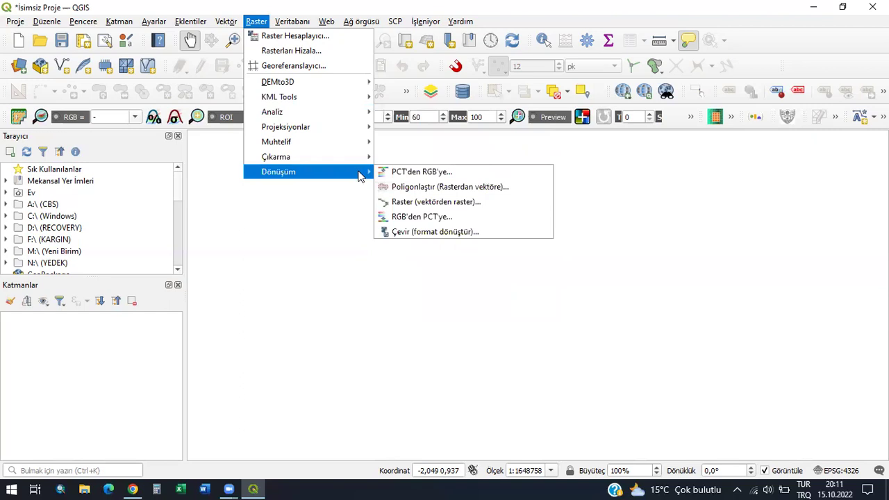
pyautogui.click(268, 34)
pyautogui.click(284, 22)
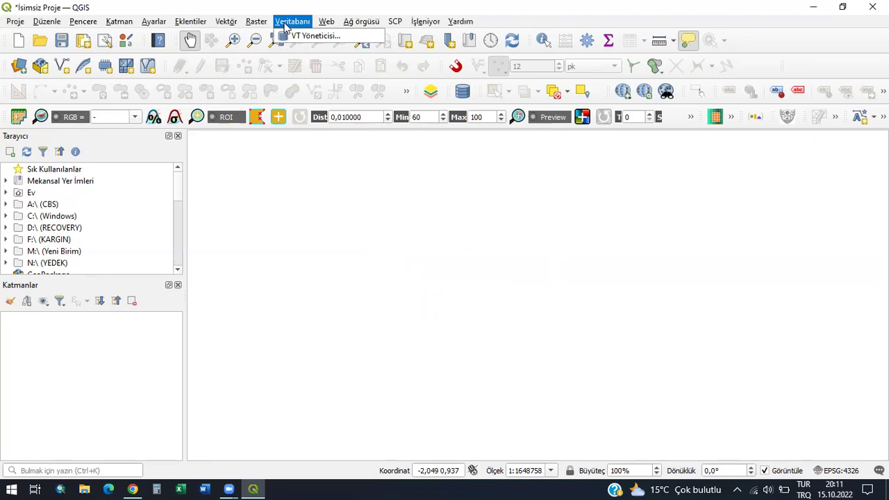
pyautogui.click(322, 23)
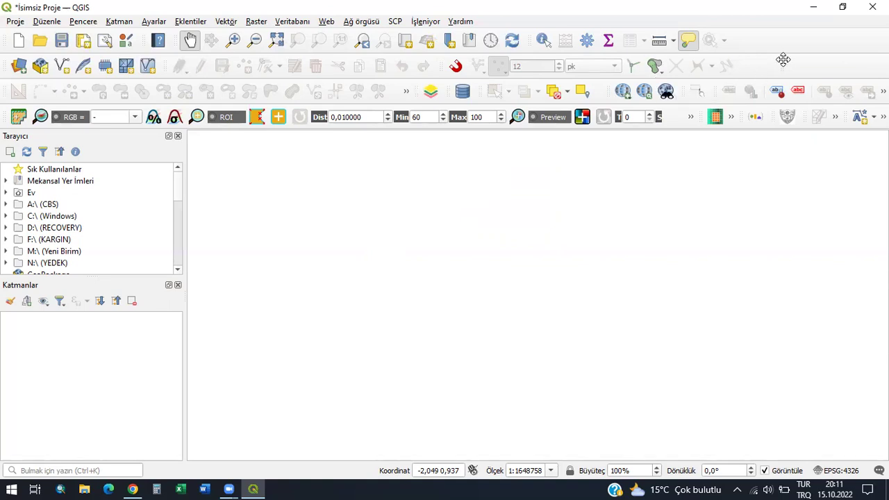
# Step: Show the Processing Toolbox and review its recently used tools
pyautogui.click(425, 21)
pyautogui.click(431, 35)
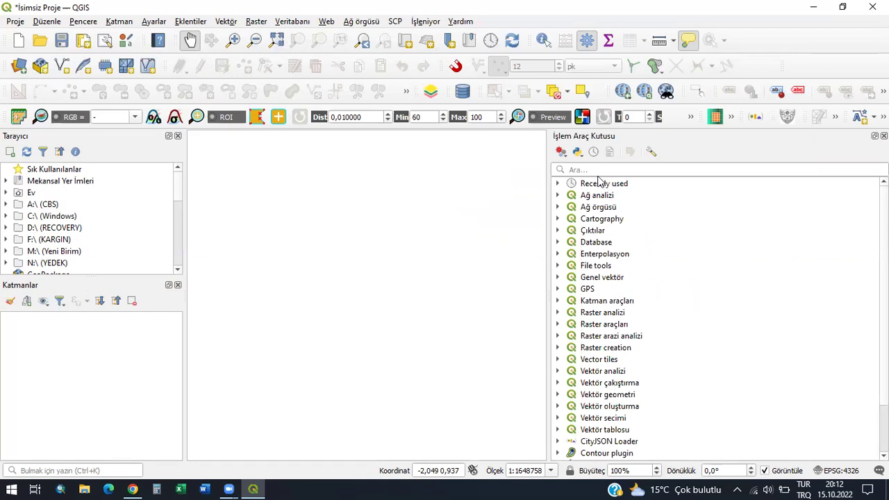
pyautogui.click(559, 196)
pyautogui.click(560, 198)
pyautogui.click(559, 186)
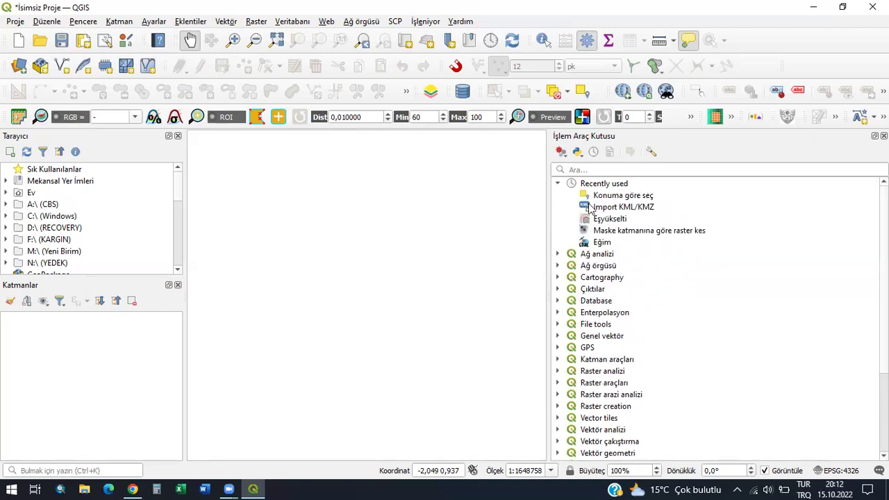
pyautogui.click(560, 186)
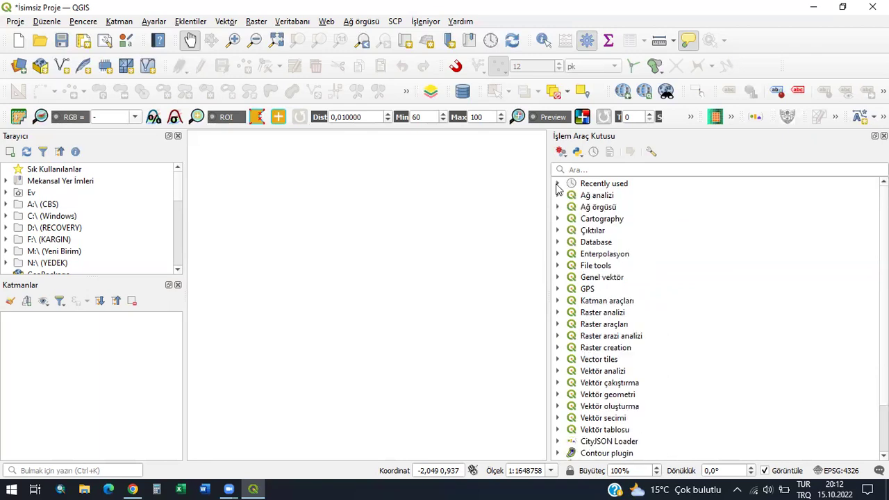
# Step: Search the Processing Toolbox for "BİR" and for "kmz", and clear the search
pyautogui.click(616, 169)
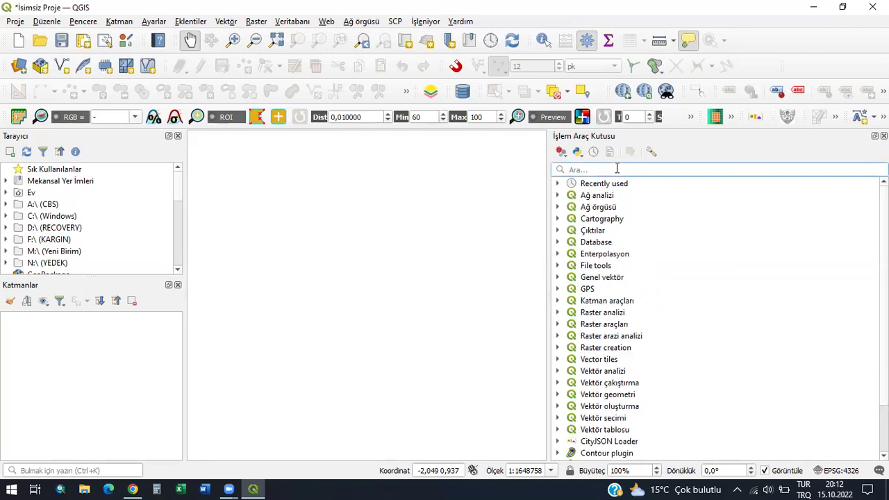
pyautogui.write('BİR')
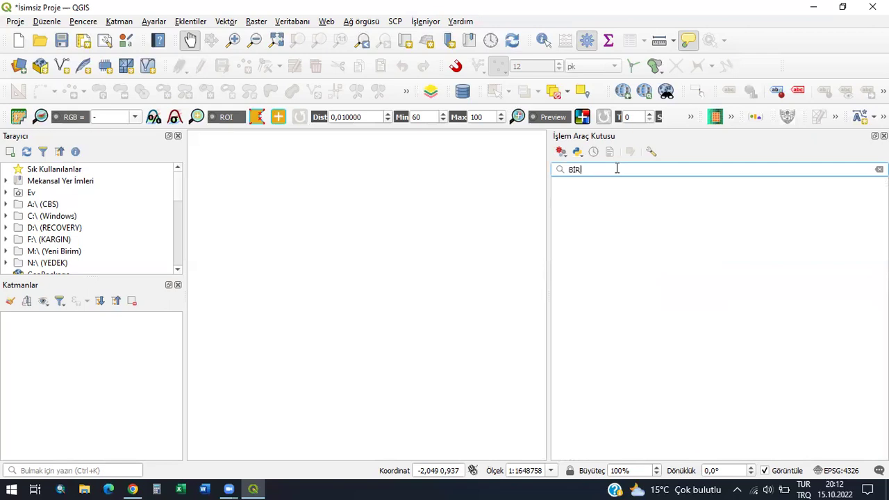
pyautogui.press('BackSpace')
pyautogui.press('BackSpace')
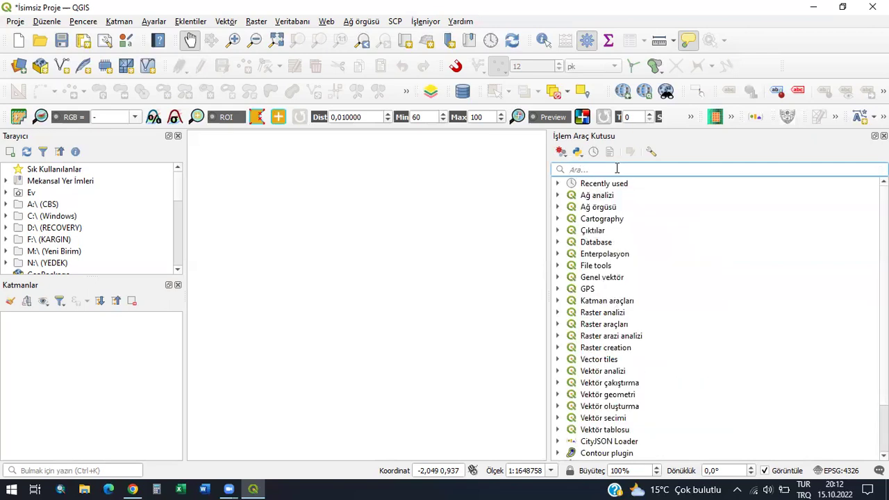
pyautogui.write('kmz')
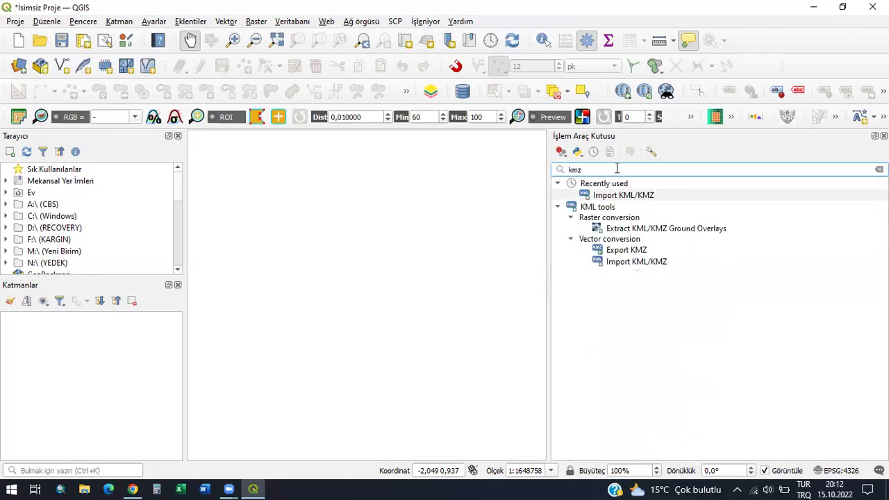
pyautogui.click(879, 169)
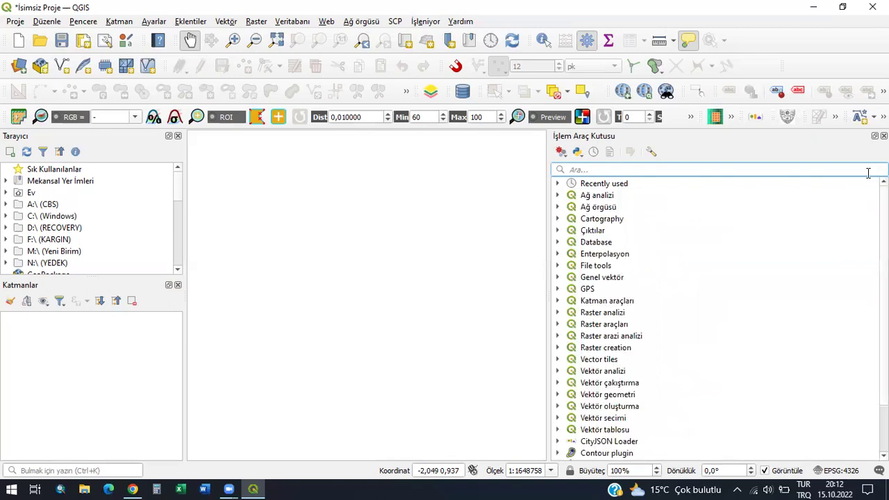
# Step: Examine the raster and vector conversion tools in the KML tools group, collapse the group and close the Processing Toolbox
pyautogui.scroll(-2, 596, 306)
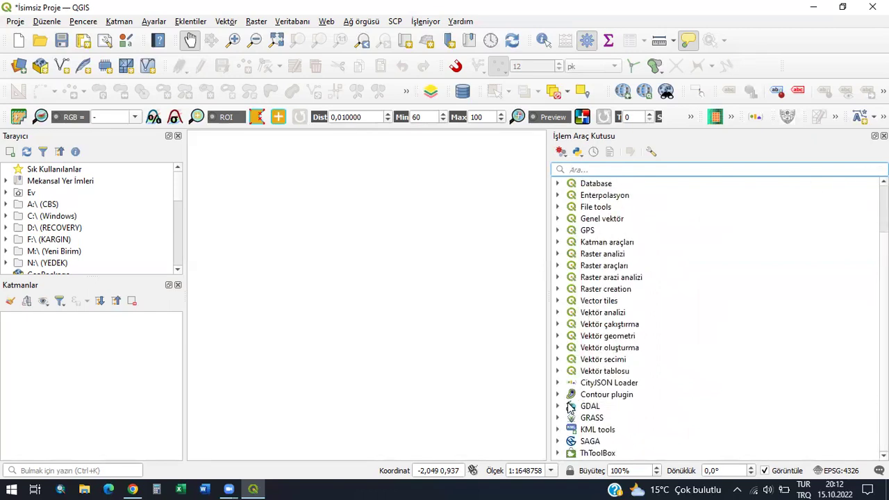
pyautogui.click(558, 430)
pyautogui.scroll(-1, 623, 399)
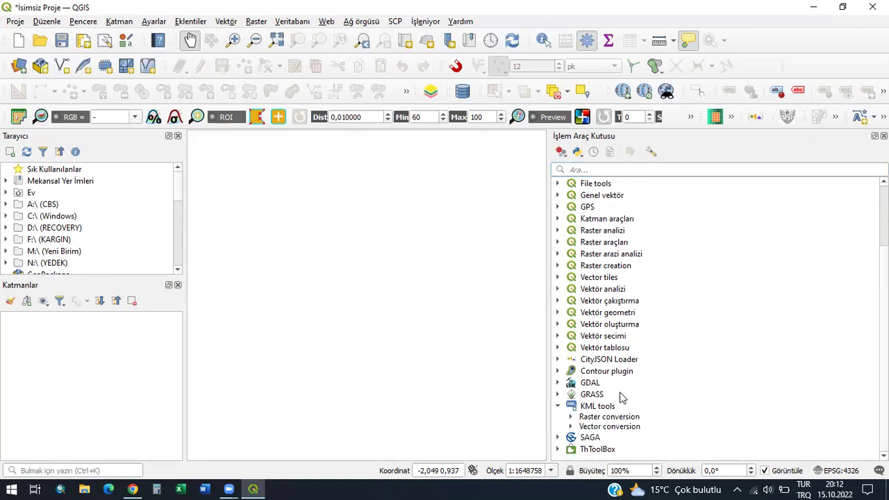
pyautogui.click(571, 416)
pyautogui.scroll(-1, 577, 425)
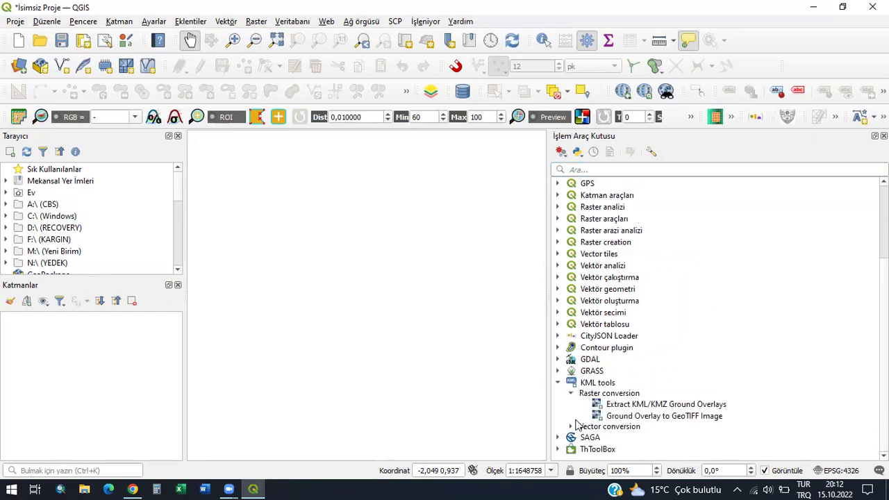
pyautogui.click(572, 426)
pyautogui.scroll(-1, 625, 391)
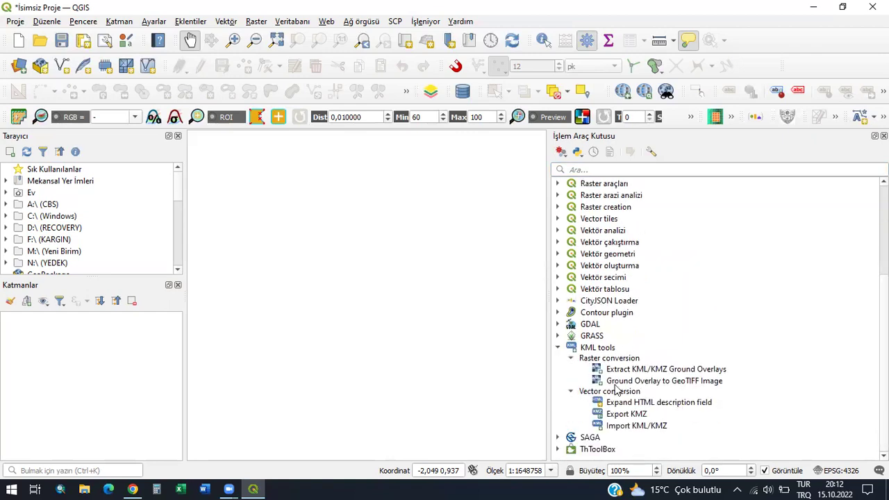
pyautogui.click(559, 350)
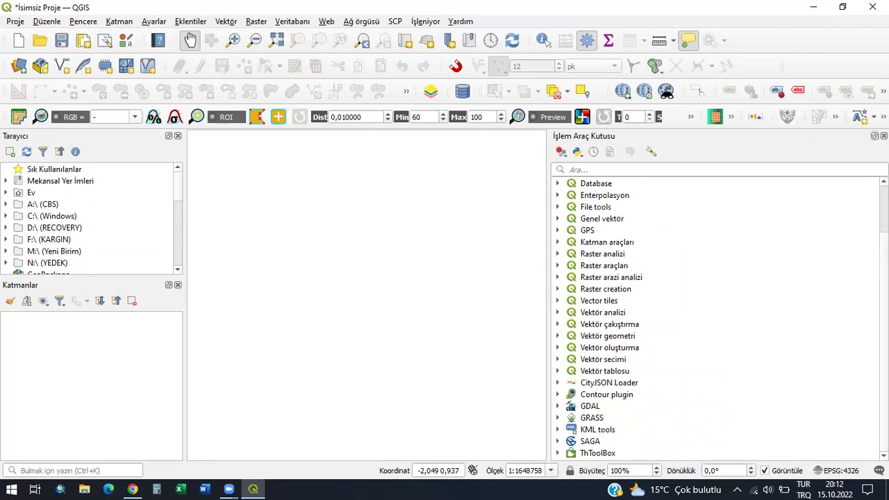
pyautogui.click(883, 136)
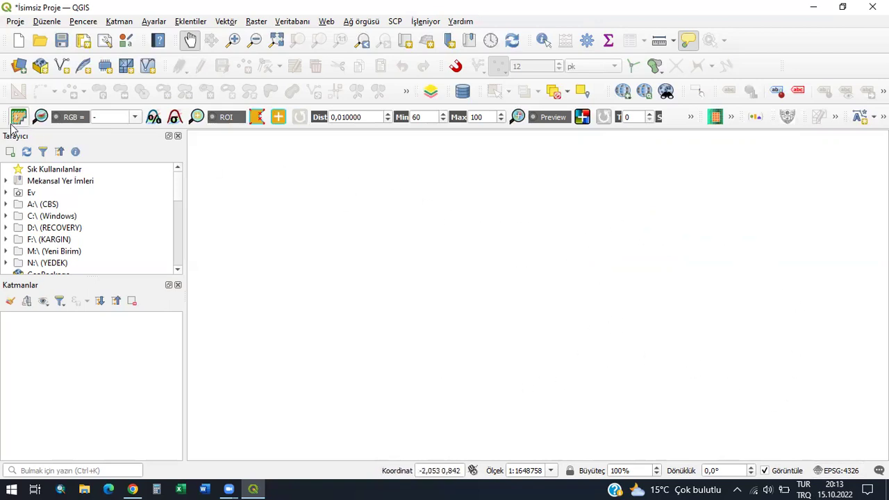
# Step: Look through the data sources in the browser tree, from the local drives to the web map services
pyautogui.scroll(-6, 90, 212)
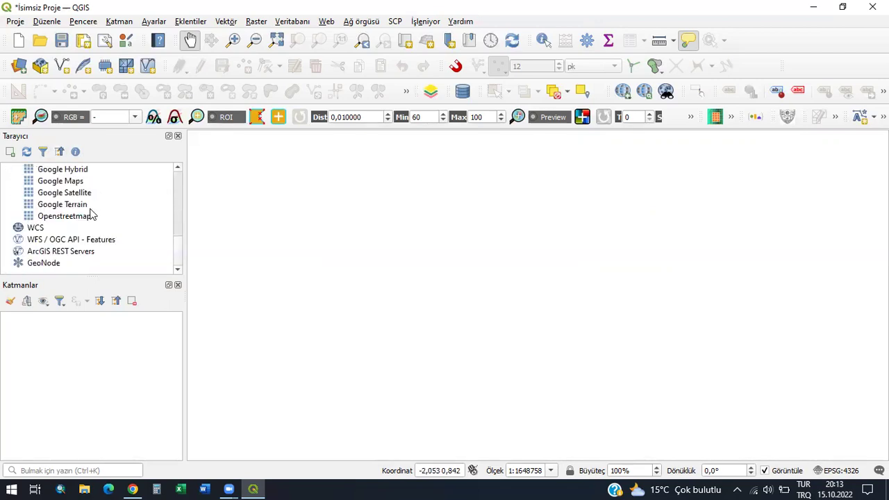
pyautogui.scroll(6, 91, 213)
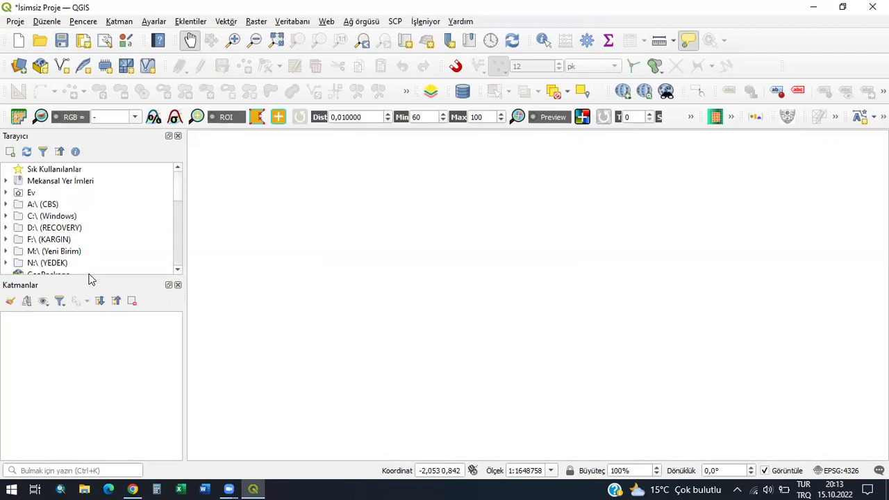
# Step: Close the data browser panel, show it again and enlarge it above the layers panel
pyautogui.moveTo(91, 278); pyautogui.dragTo(91, 333)
pyautogui.scroll(-5, 42, 197)
pyautogui.scroll(5, 49, 201)
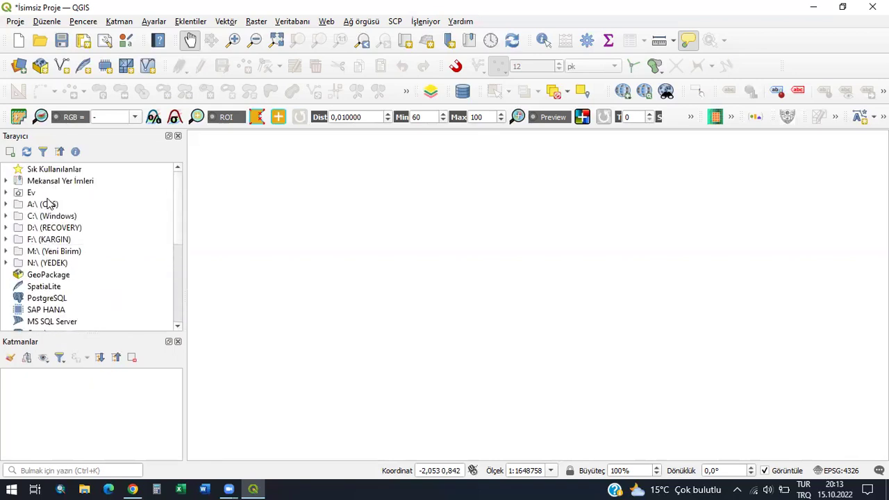
pyautogui.click(178, 135)
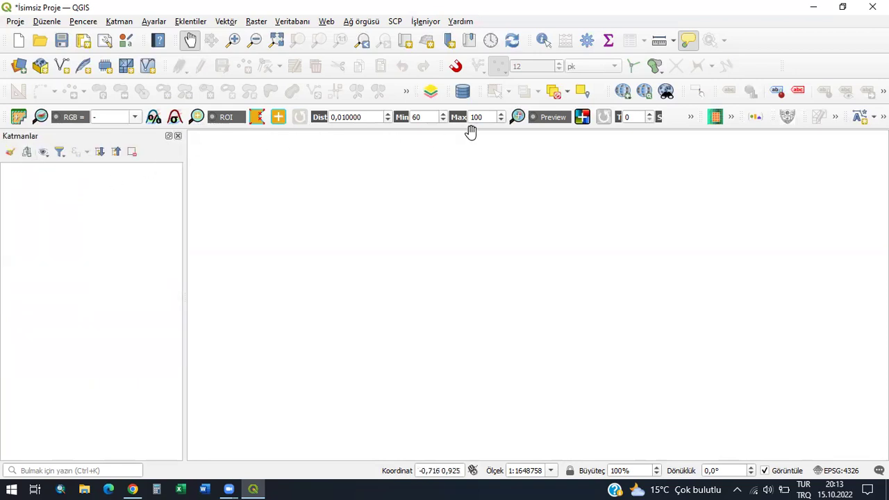
pyautogui.rightClick(800, 44)
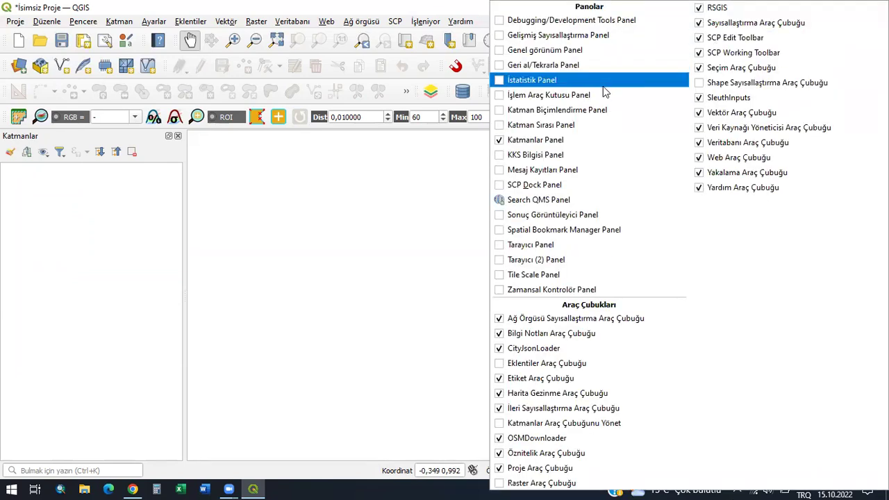
pyautogui.click(525, 246)
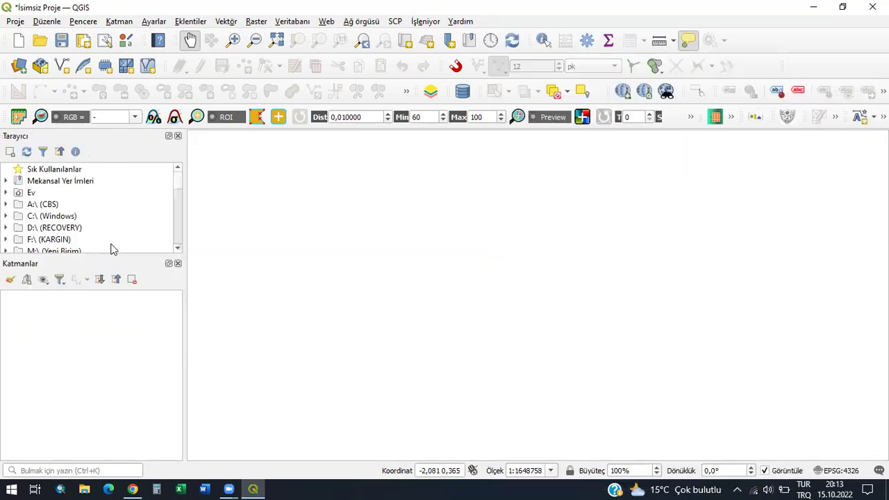
pyautogui.moveTo(101, 254); pyautogui.dragTo(104, 307)
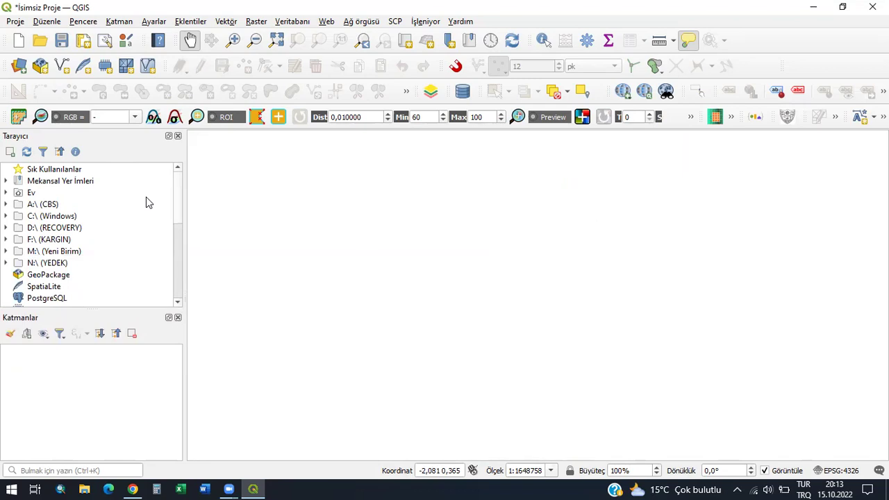
# Step: Browse drive A:\ (CBS) through HARİTA and 2022 to the 102022 folder and select Dem.tif
pyautogui.click(6, 204)
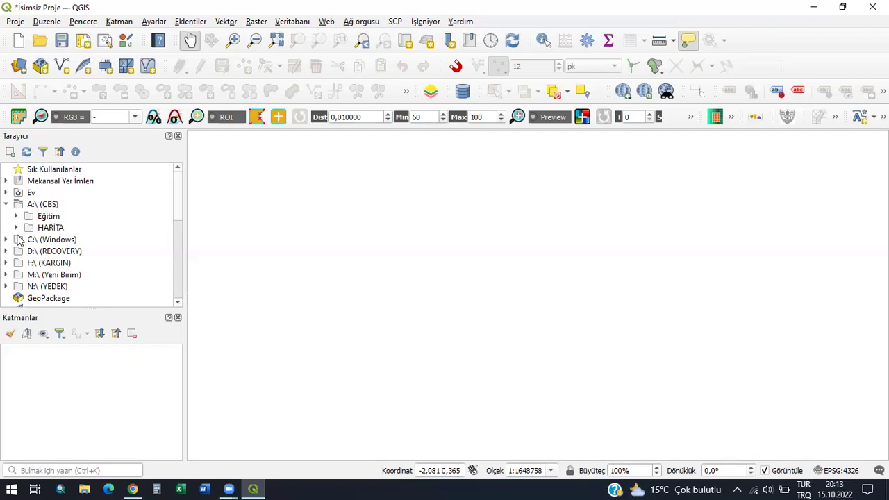
pyautogui.click(16, 227)
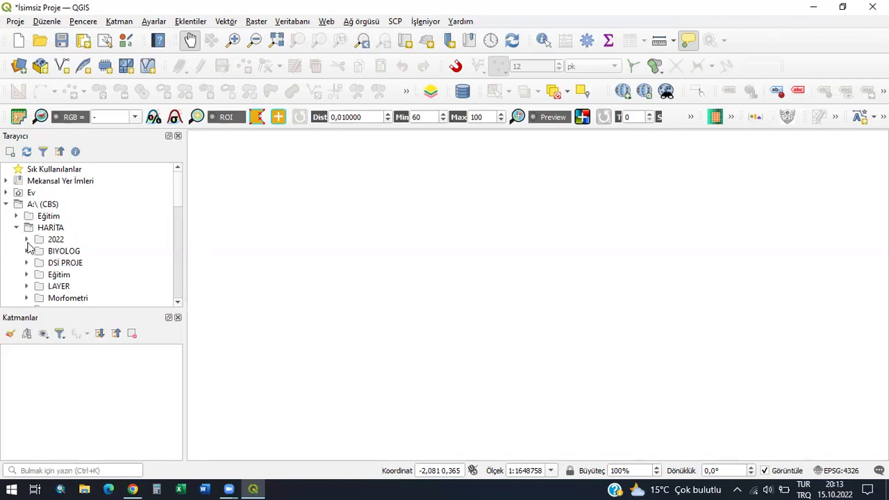
pyautogui.click(27, 240)
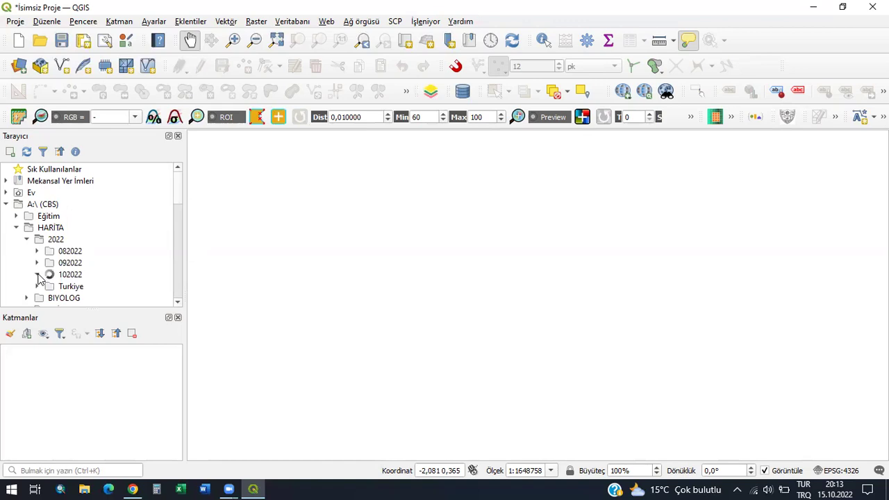
pyautogui.doubleClick(61, 275)
pyautogui.scroll(-1, 59, 242)
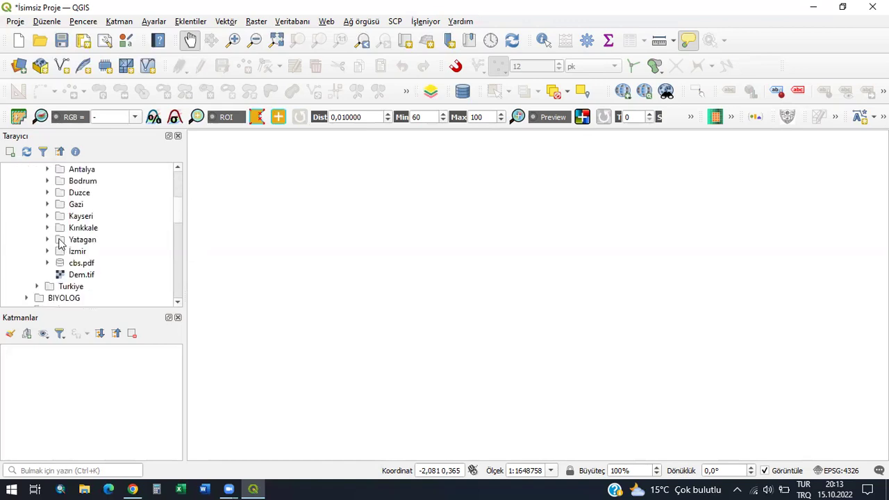
pyautogui.click(88, 278)
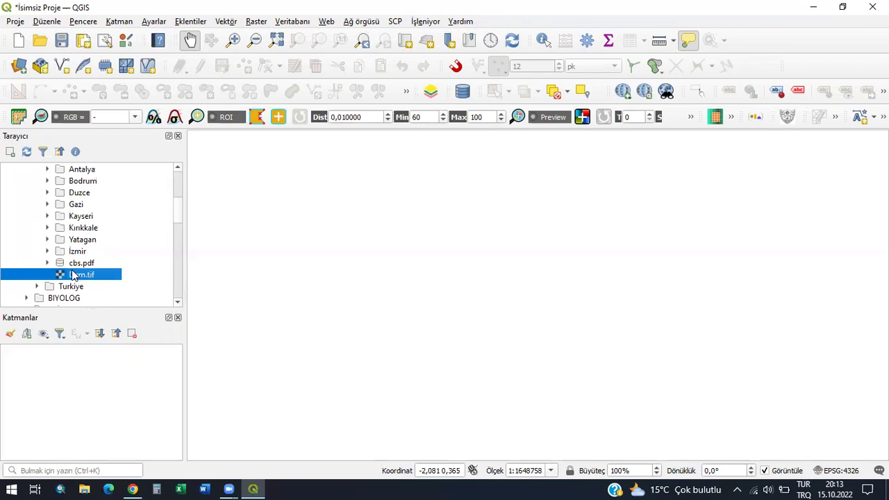
# Step: Expand VT.gdb in the İzmir folder and look through its feature classes and tables
pyautogui.click(47, 251)
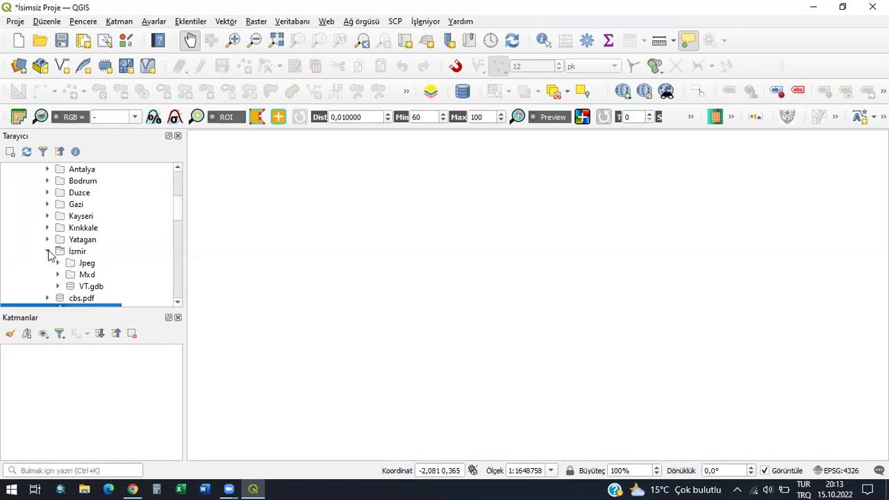
pyautogui.click(93, 289)
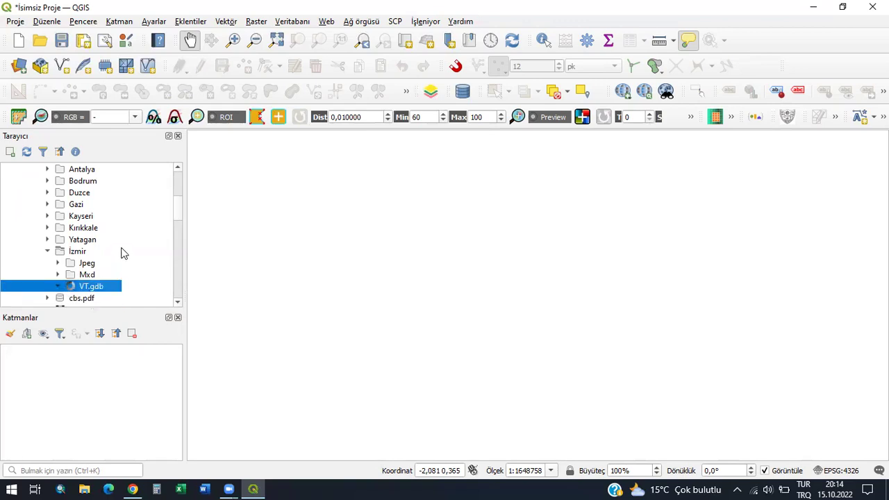
pyautogui.scroll(-2, 123, 253)
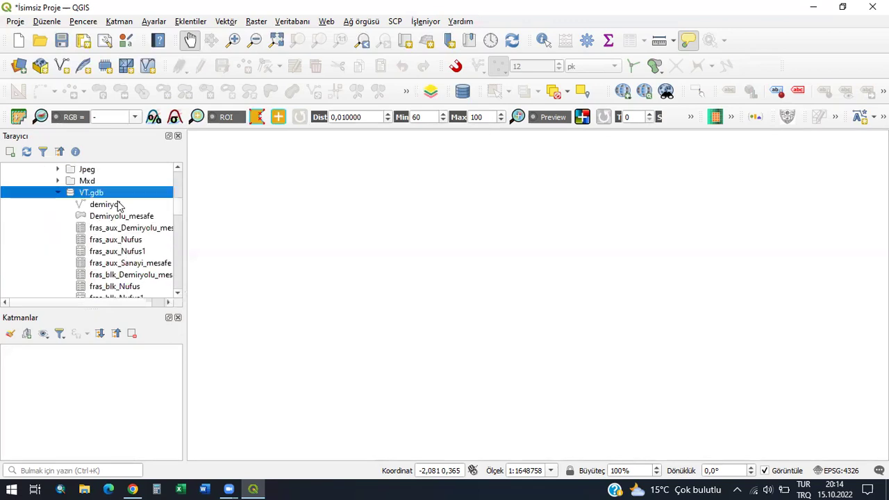
pyautogui.scroll(-2, 118, 209)
pyautogui.scroll(-2, 111, 229)
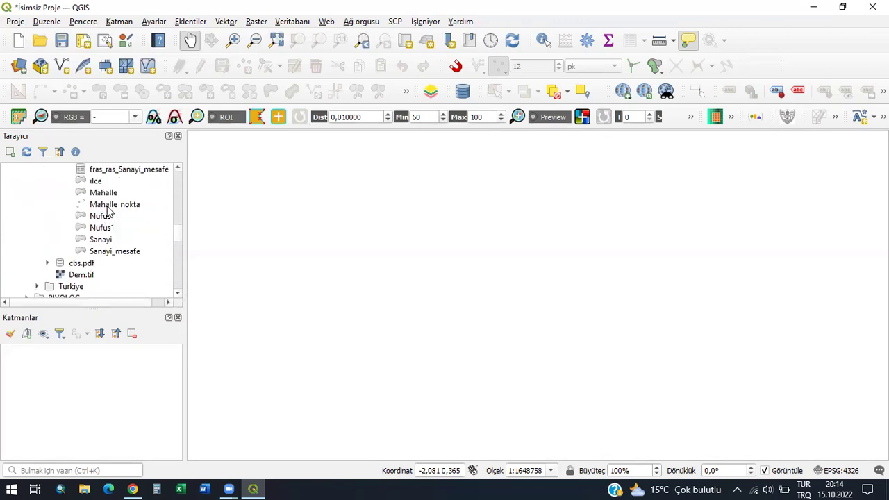
pyautogui.scroll(4, 109, 230)
pyautogui.scroll(4, 107, 231)
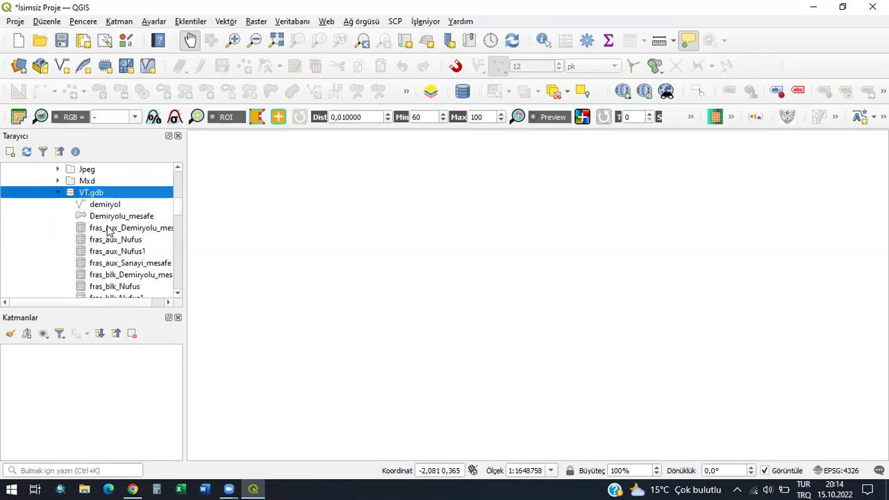
pyautogui.scroll(3, 42, 223)
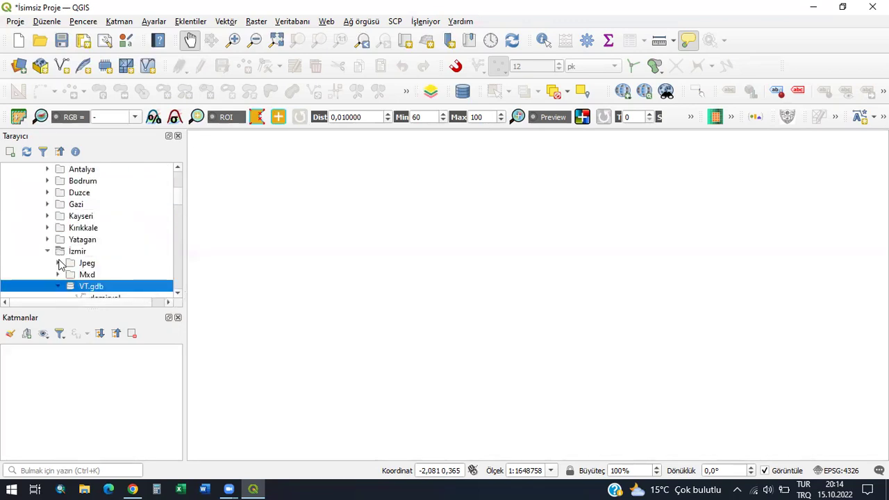
# Step: Collapse the VT.gdb geodatabase and the 2022 folder in the browser tree
pyautogui.click(58, 286)
pyautogui.scroll(4, 53, 264)
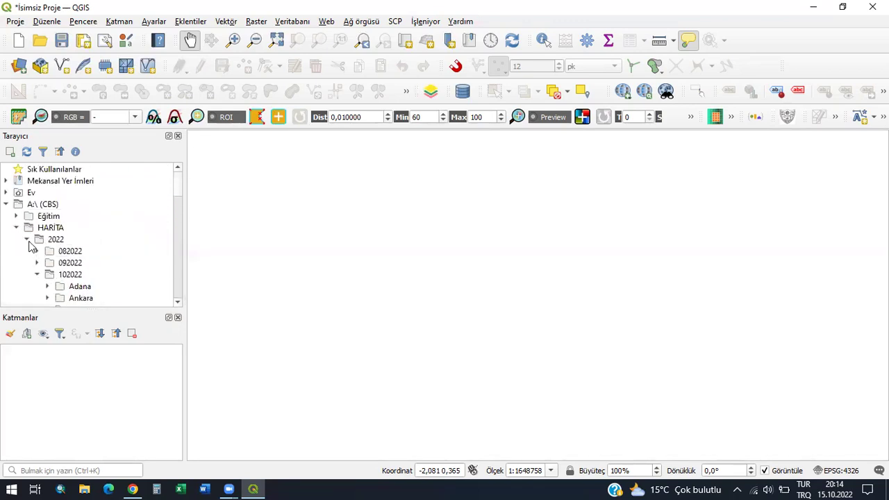
pyautogui.click(26, 239)
pyautogui.click(17, 228)
pyautogui.click(16, 229)
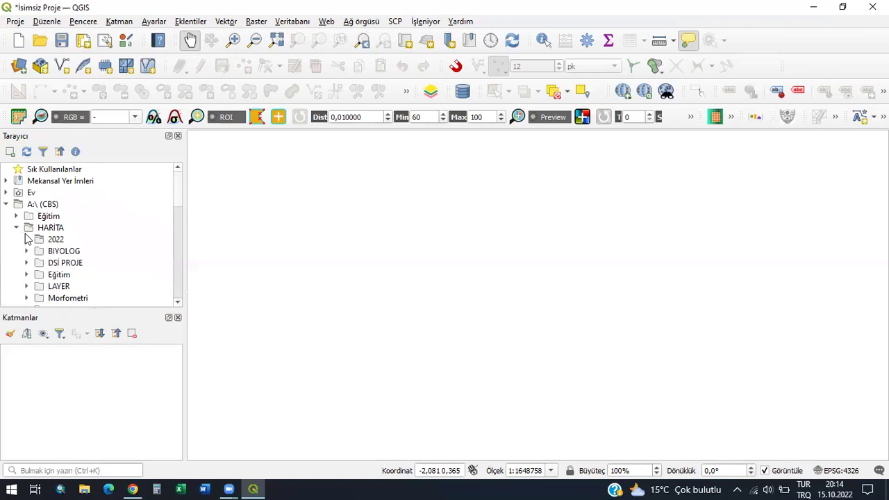
# Step: Expand the TÜRKİYE folder and its turkiye_il_ilce bakanlık subfolder to list the shapefiles
pyautogui.scroll(-3, 37, 256)
pyautogui.click(26, 227)
pyautogui.scroll(-2, 50, 248)
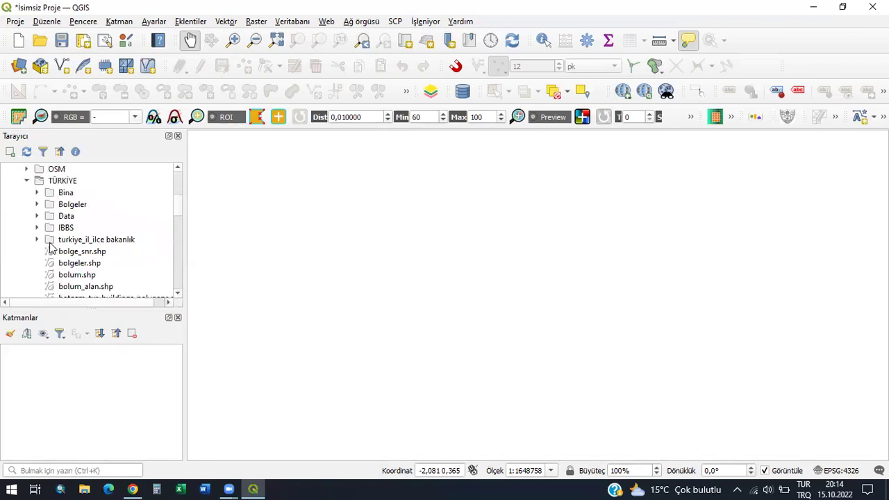
pyautogui.click(37, 239)
pyautogui.scroll(-3, 63, 240)
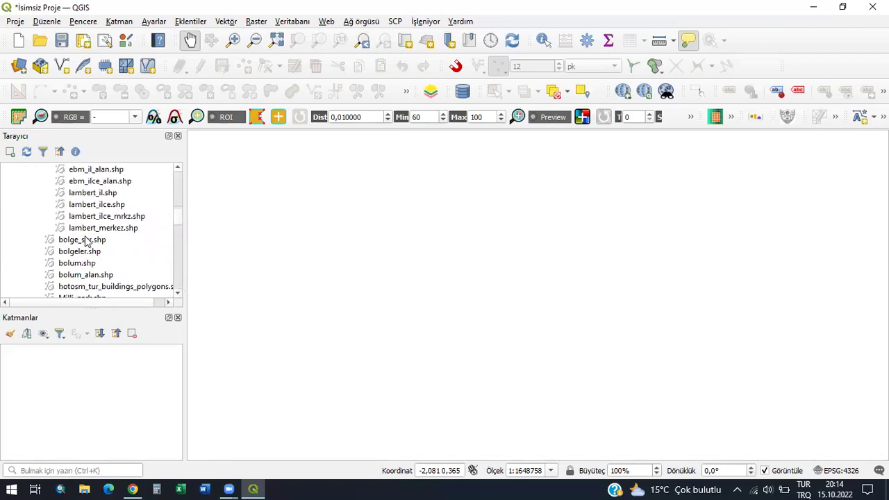
# Step: Point out the lambert_ilce.shp and lambert_il.shp shapefiles, and add lambert_il.shp to the map as a layer
pyautogui.click(106, 207)
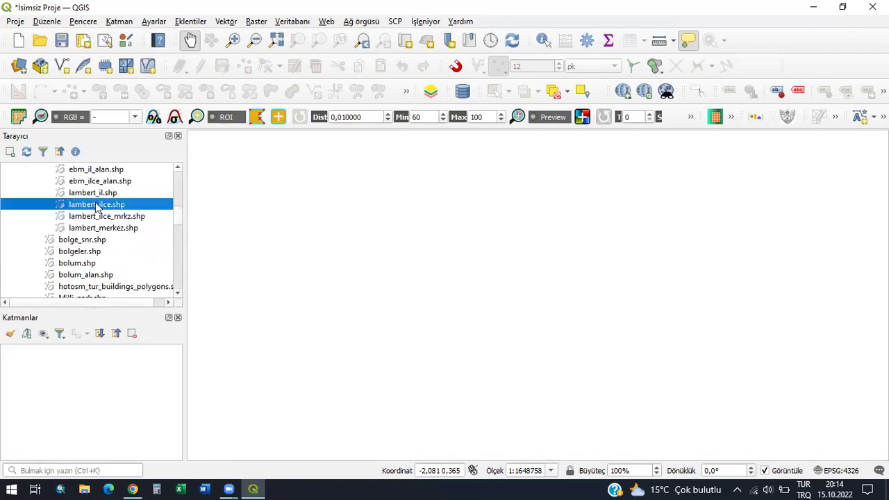
pyautogui.click(108, 195)
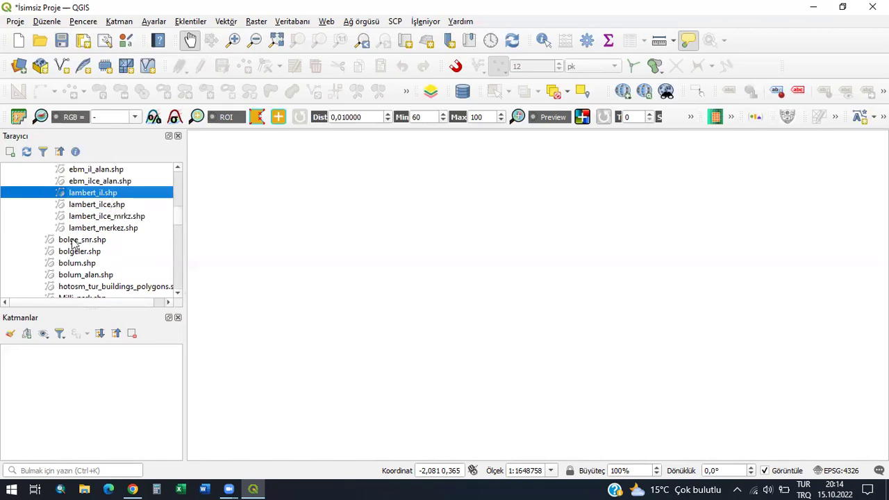
pyautogui.scroll(3, 128, 243)
pyautogui.scroll(-2, 106, 223)
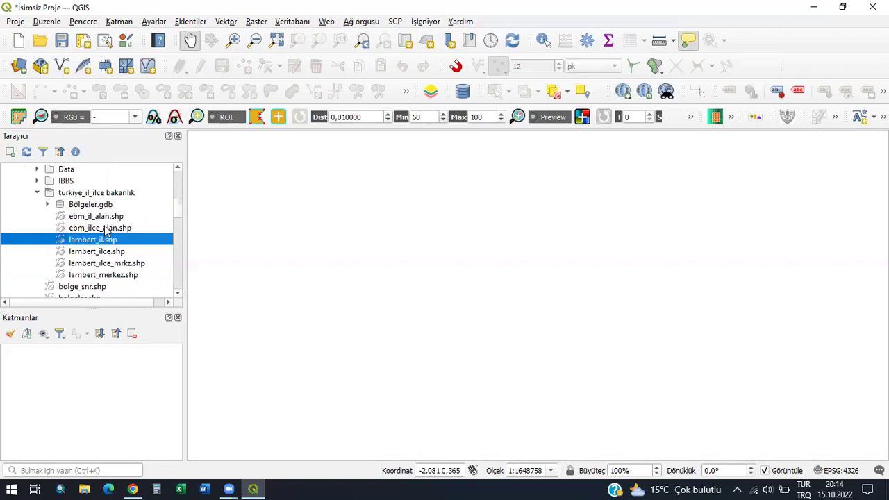
pyautogui.click(105, 252)
pyautogui.press('Up')
pyautogui.click(106, 252)
pyautogui.click(106, 240)
pyautogui.click(107, 262)
pyautogui.click(105, 240)
pyautogui.click(106, 253)
pyautogui.click(105, 240)
pyautogui.click(105, 252)
pyautogui.click(91, 241)
pyautogui.moveTo(91, 243); pyautogui.dragTo(329, 244)
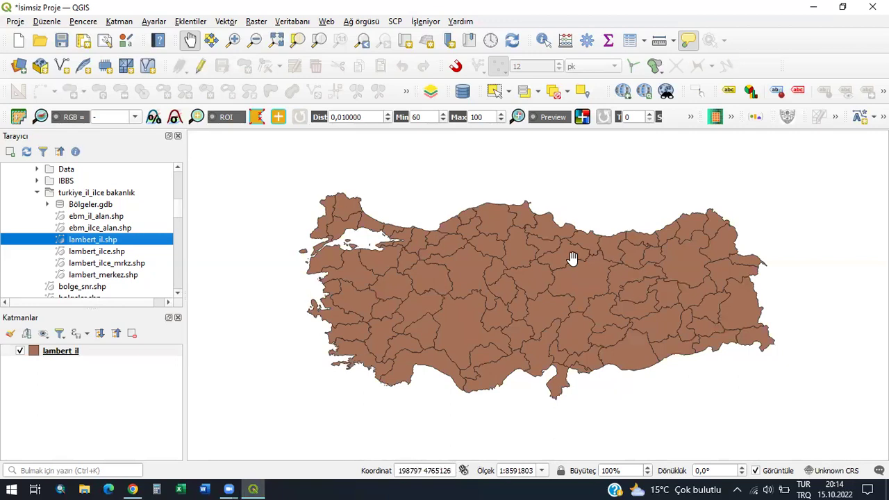
# Step: Set the project coordinate reference system to WGS 84 (EPSG:4326)
pyautogui.click(834, 470)
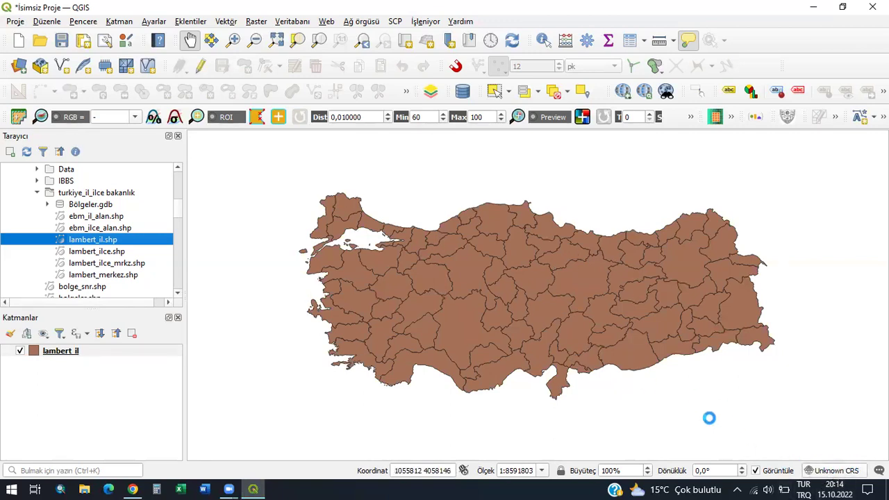
pyautogui.click(834, 470)
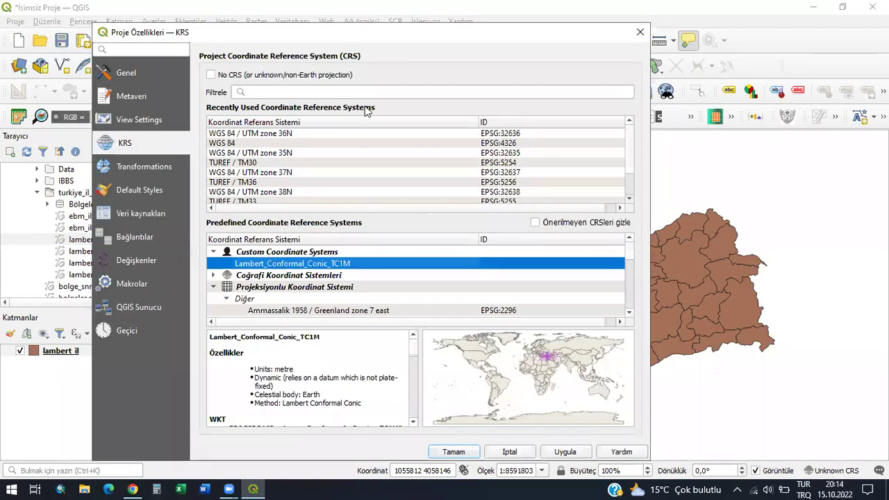
pyautogui.click(277, 90)
pyautogui.write('4326')
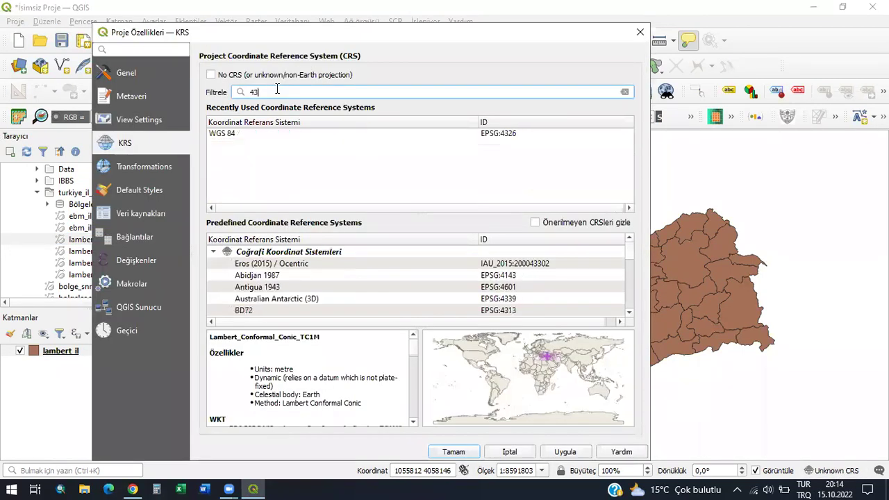
pyautogui.click(242, 134)
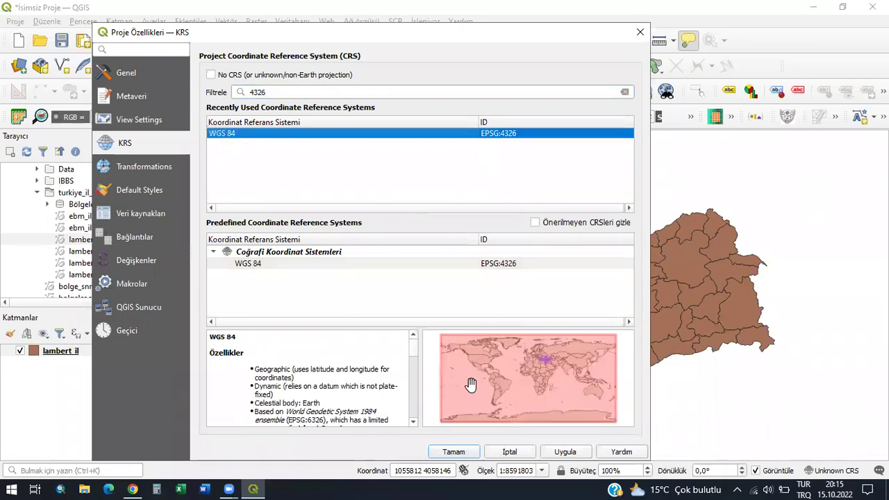
pyautogui.click(453, 452)
# Step: Inspect the shape of the lambert_il layer on the map in the WGS 84 projection
pyautogui.scroll(-3, 525, 326)
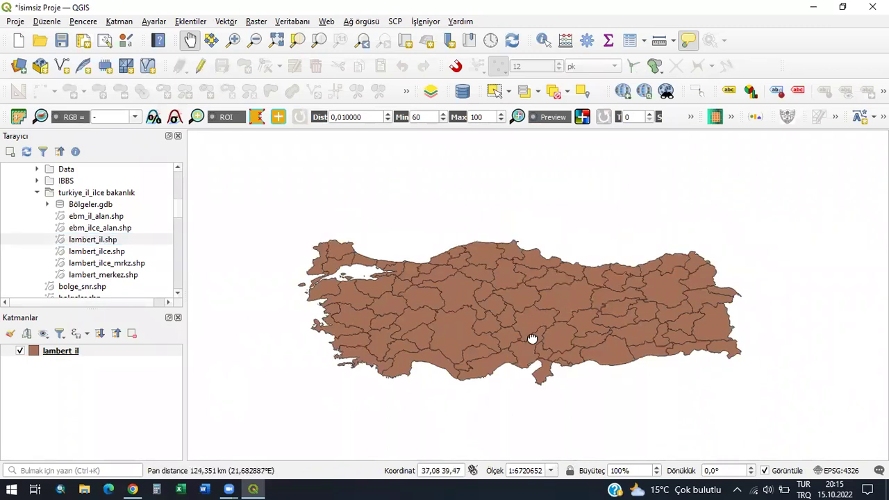
pyautogui.scroll(3, 476, 417)
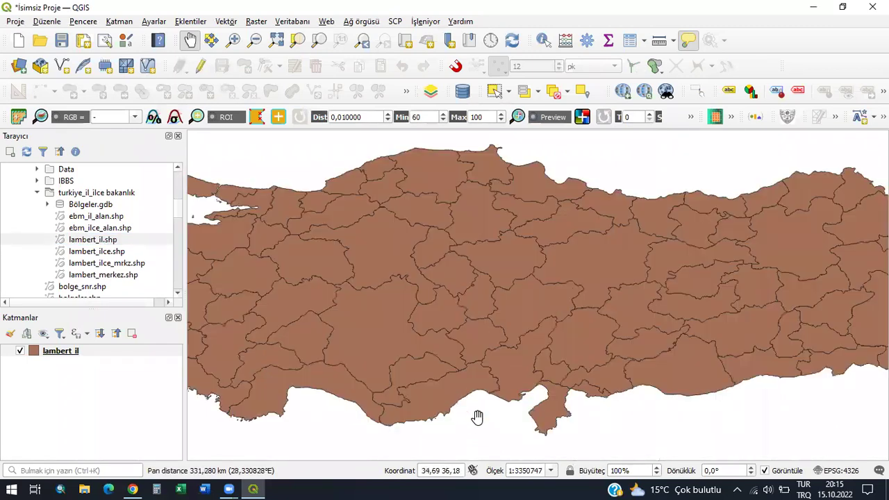
pyautogui.scroll(-2, 476, 415)
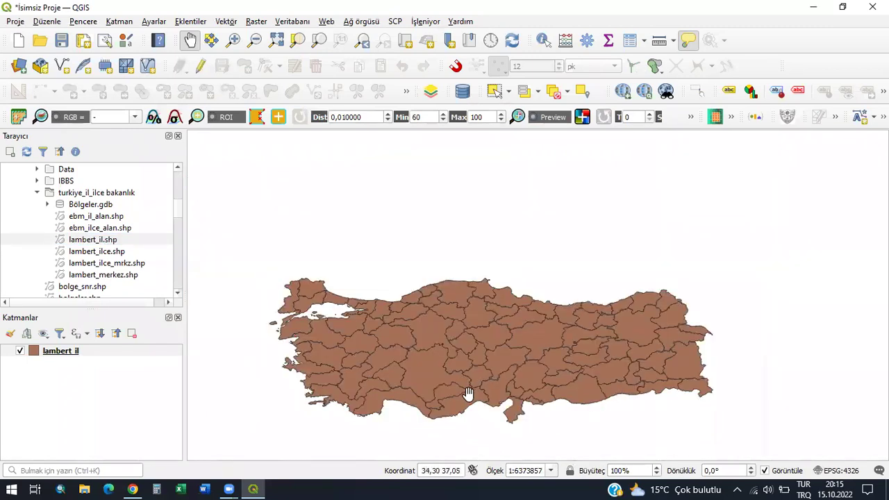
pyautogui.moveTo(468, 393)
pyautogui.scroll(3, 486, 355)
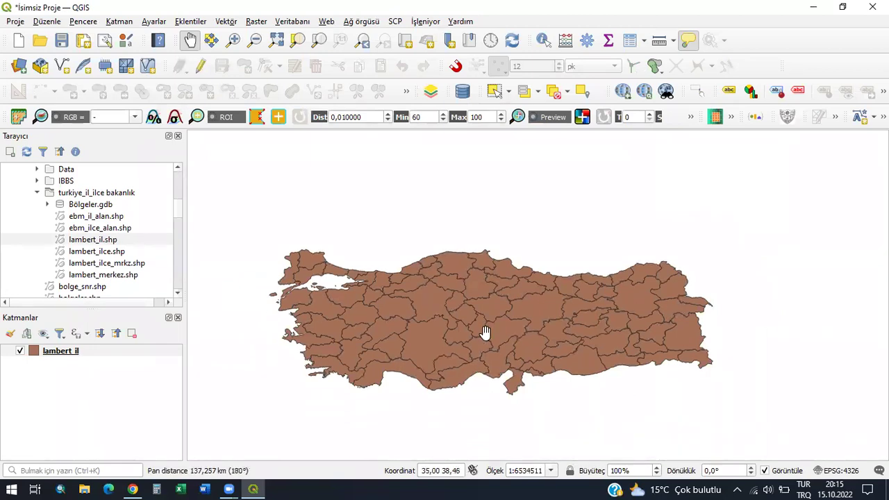
pyautogui.scroll(-2, 491, 342)
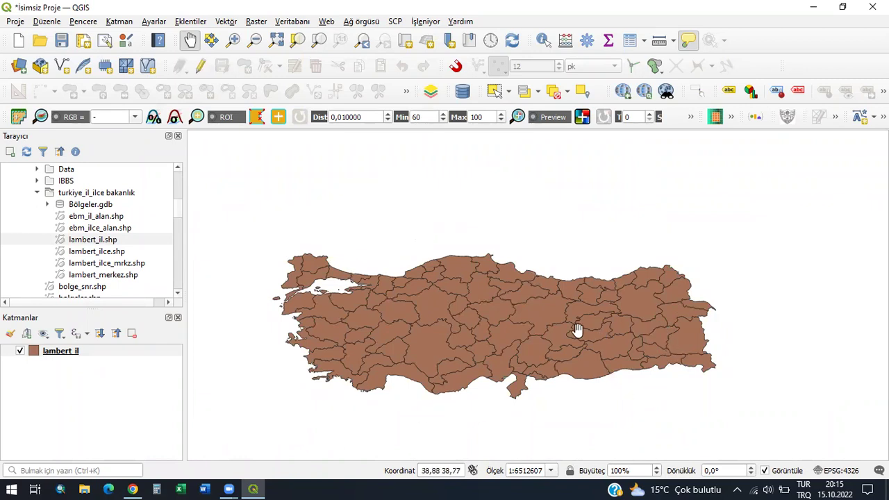
# Step: Set the project coordinate reference system to WGS 84 / Pseudo-Mercator (EPSG:3857) and examine the lambert_il layer in it
pyautogui.click(858, 475)
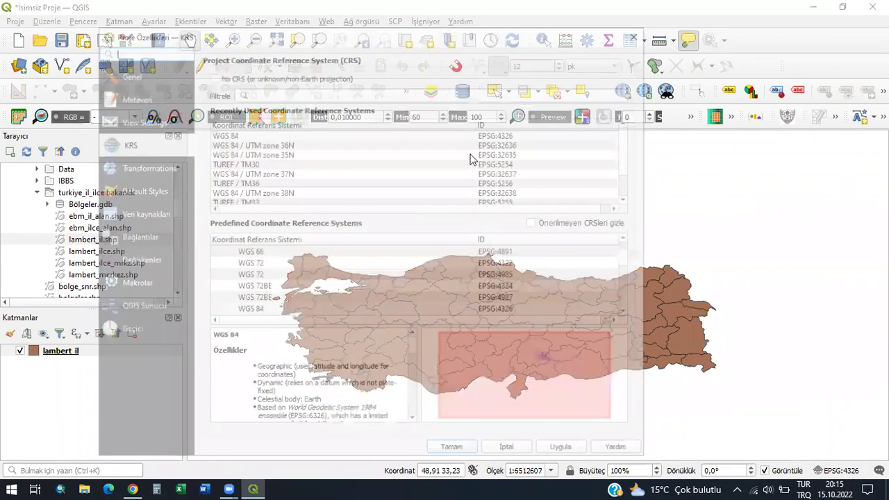
pyautogui.write('3857')
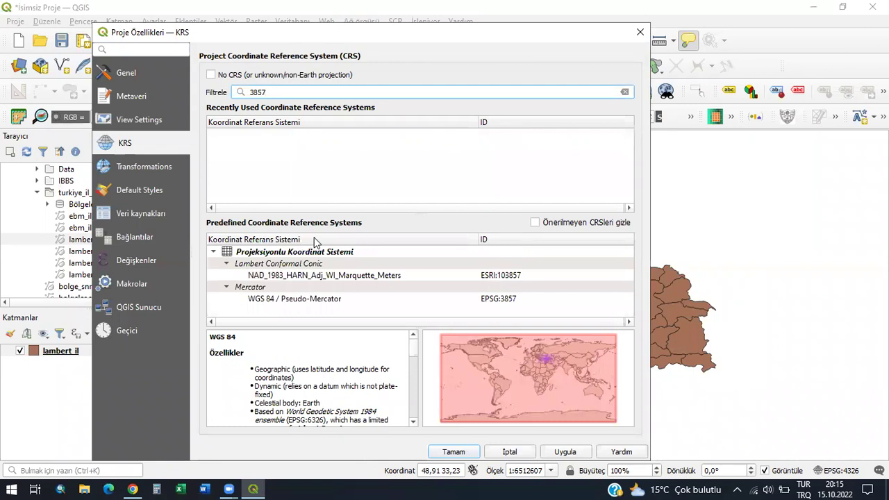
pyautogui.click(312, 277)
pyautogui.click(314, 299)
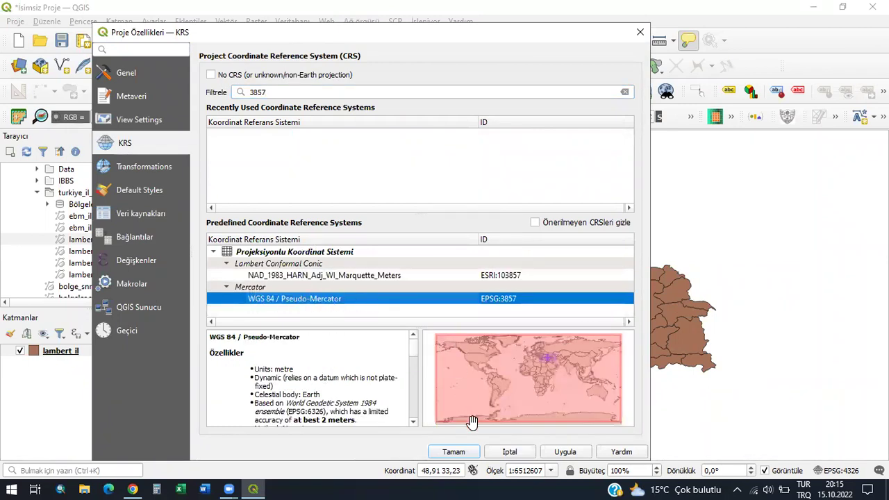
pyautogui.click(454, 452)
pyautogui.scroll(1, 589, 405)
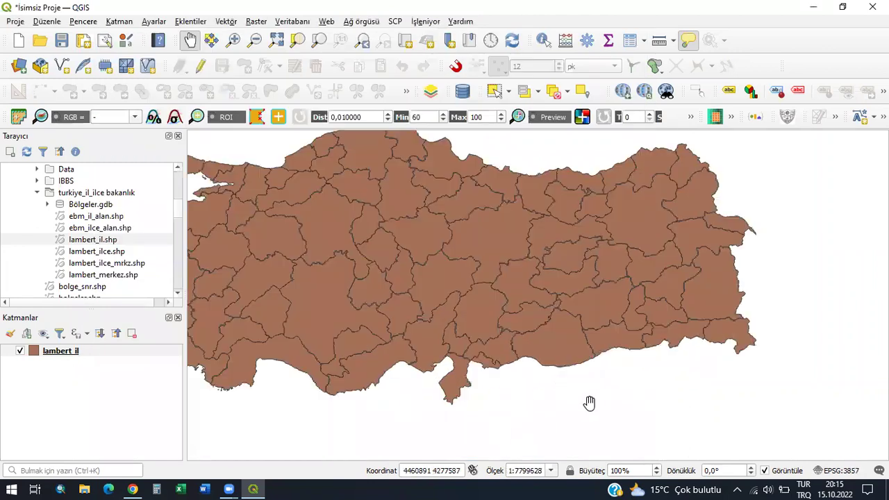
pyautogui.moveTo(496, 345); pyautogui.dragTo(545, 378)
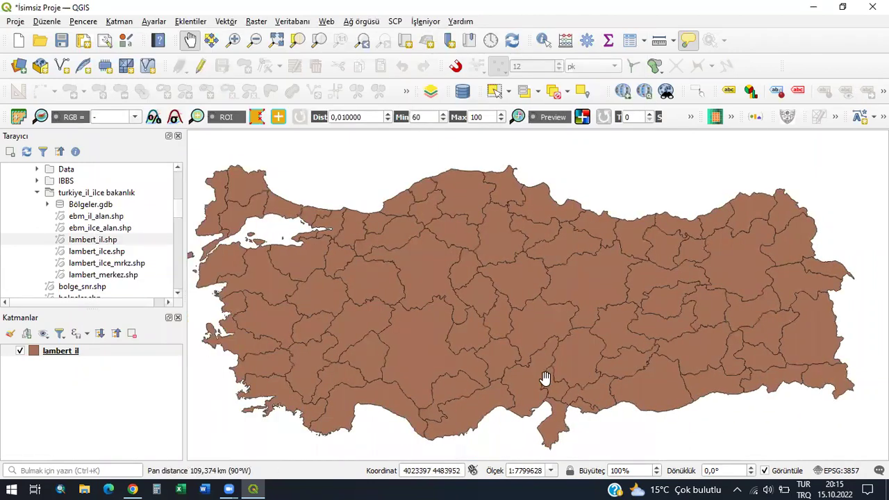
pyautogui.moveTo(546, 378)
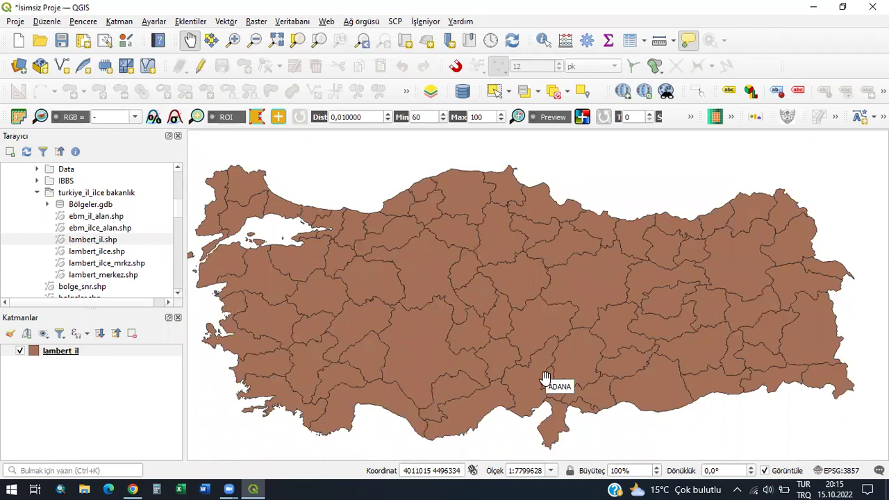
# Step: Add lambert_ilce.shp from the turkiye_il_ilce bakanlık folder to the map as a layer
pyautogui.moveTo(96, 251); pyautogui.dragTo(423, 258)
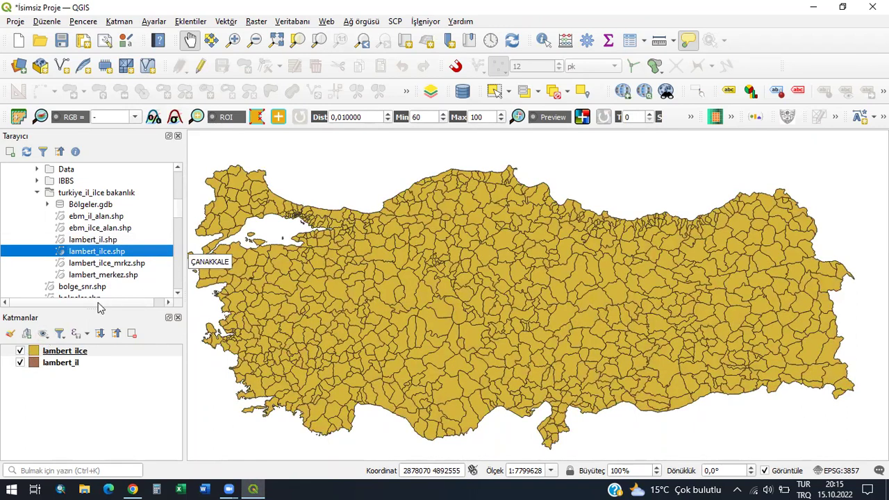
pyautogui.scroll(5, 60, 208)
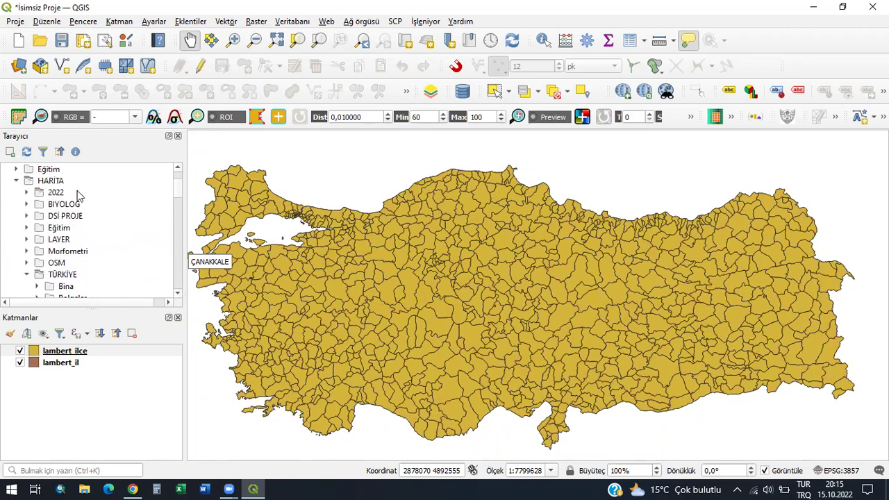